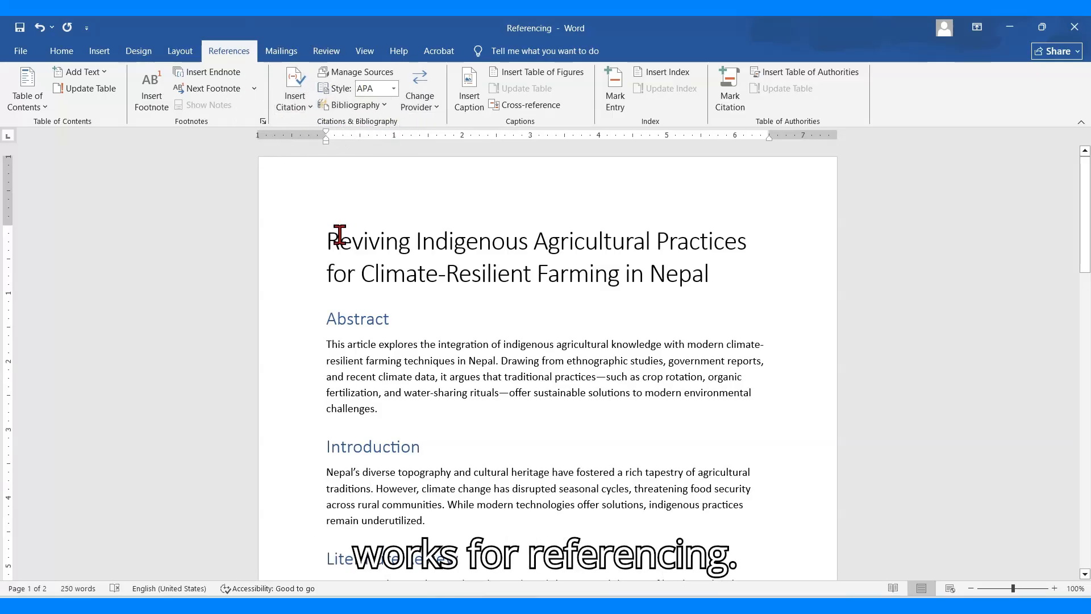
Start a new citation source of type Journal Article right after the word "traditions" in the Introduction
{"action": "scroll", "coordinate": [339, 234], "scroll_direction": "down", "scroll_amount": 1}
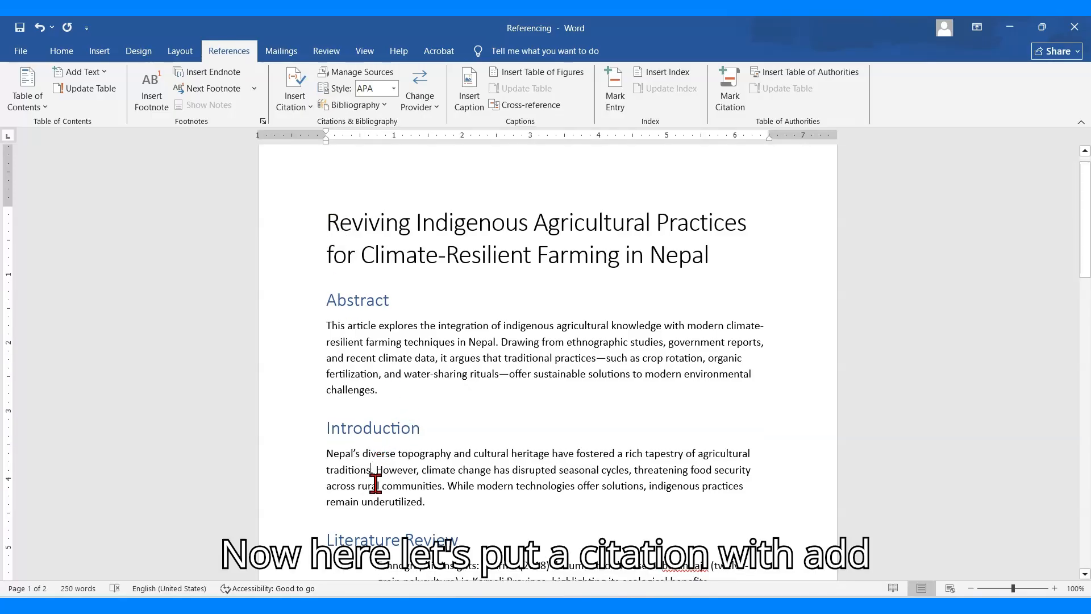
{"action": "left_click", "coordinate": [374, 470]}
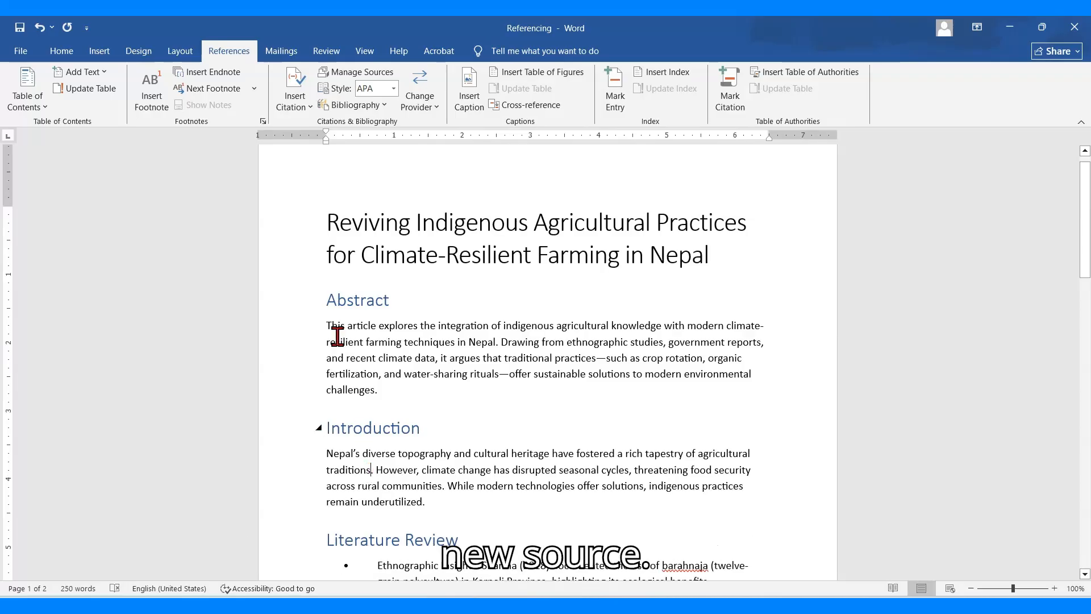
{"action": "left_click", "coordinate": [310, 103]}
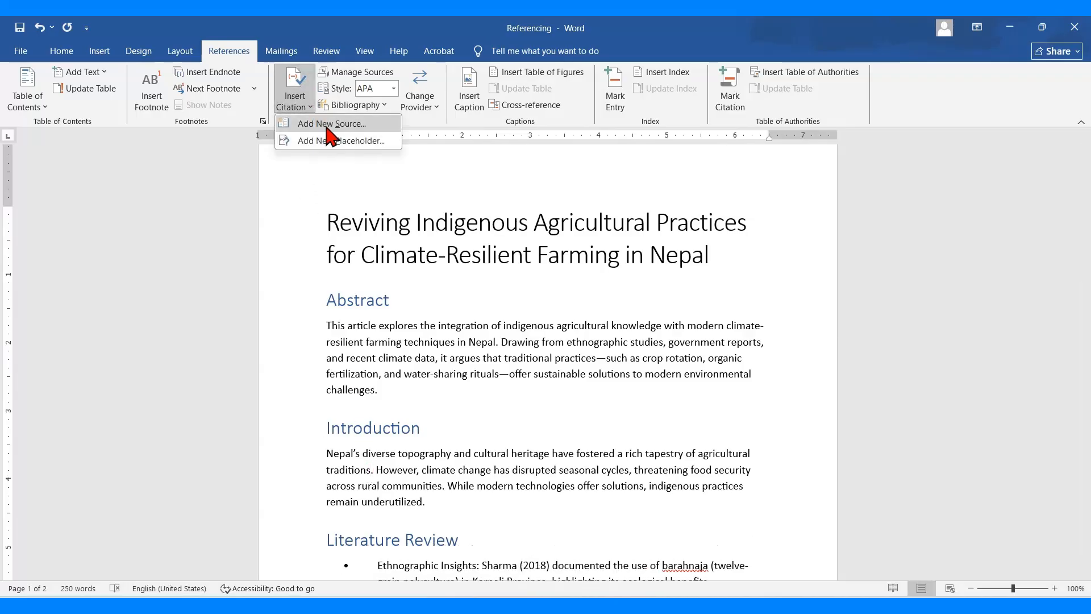
{"action": "left_click", "coordinate": [327, 124]}
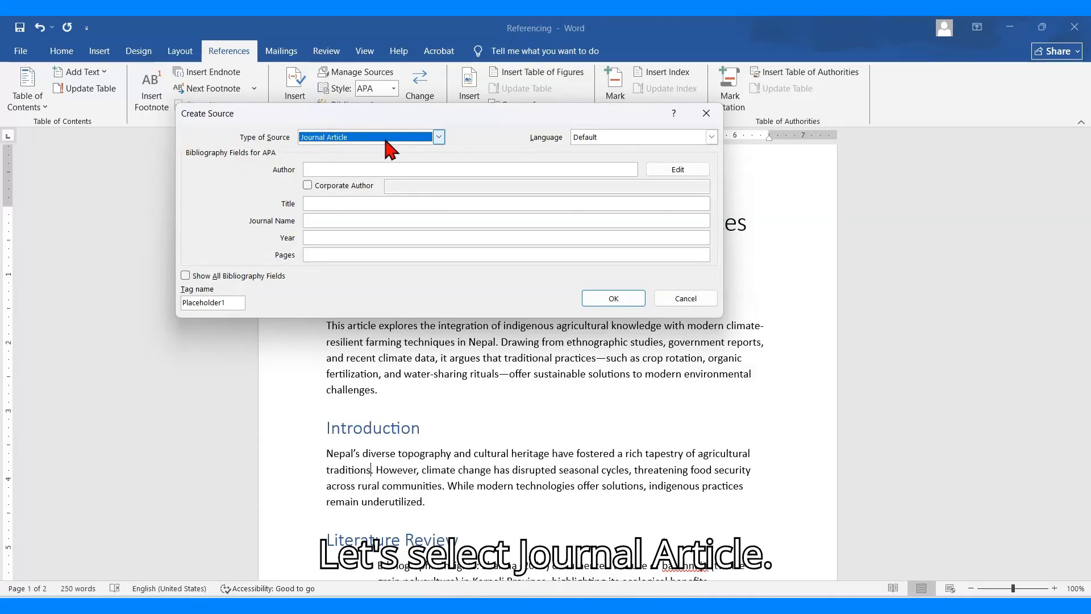
{"action": "left_click", "coordinate": [386, 142]}
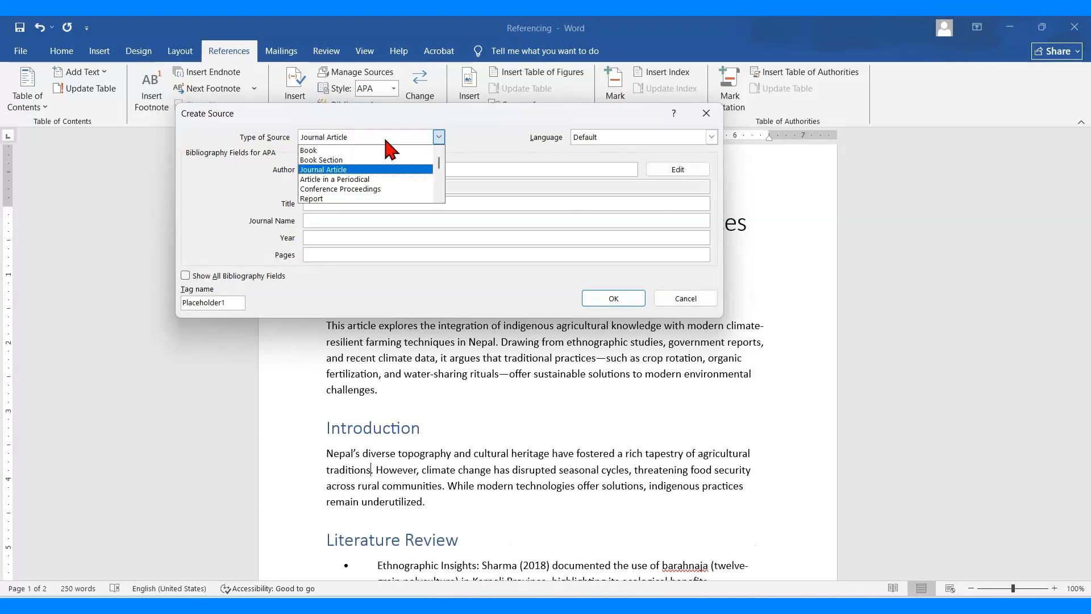
{"action": "mouse_move", "coordinate": [439, 161]}
{"action": "left_mouse_down"}
{"action": "mouse_move", "coordinate": [440, 193]}
{"action": "mouse_move", "coordinate": [444, 152]}
{"action": "left_mouse_up"}
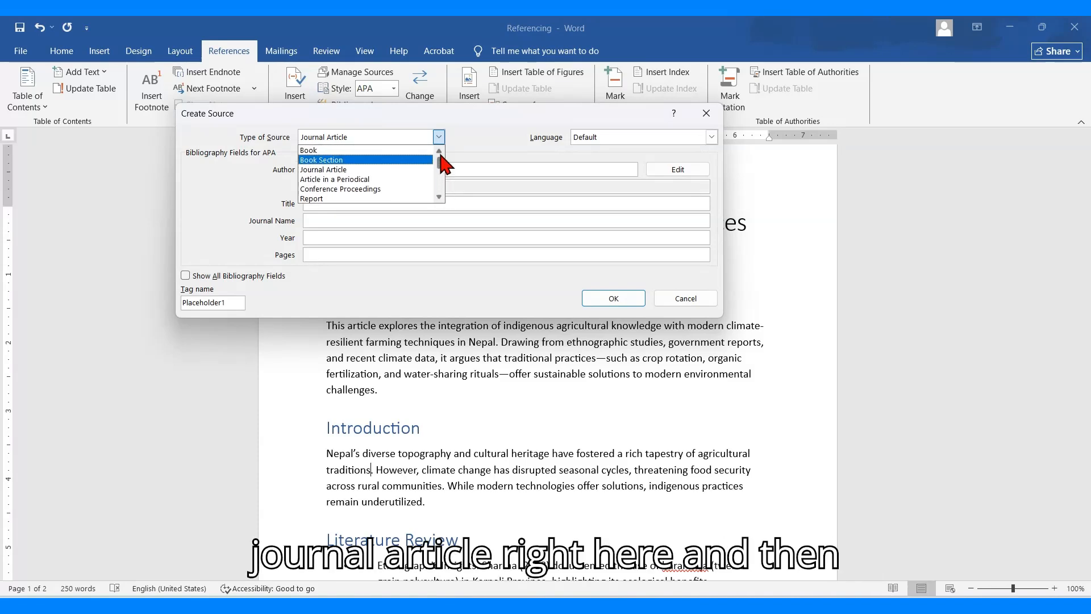
{"action": "left_click", "coordinate": [363, 170]}
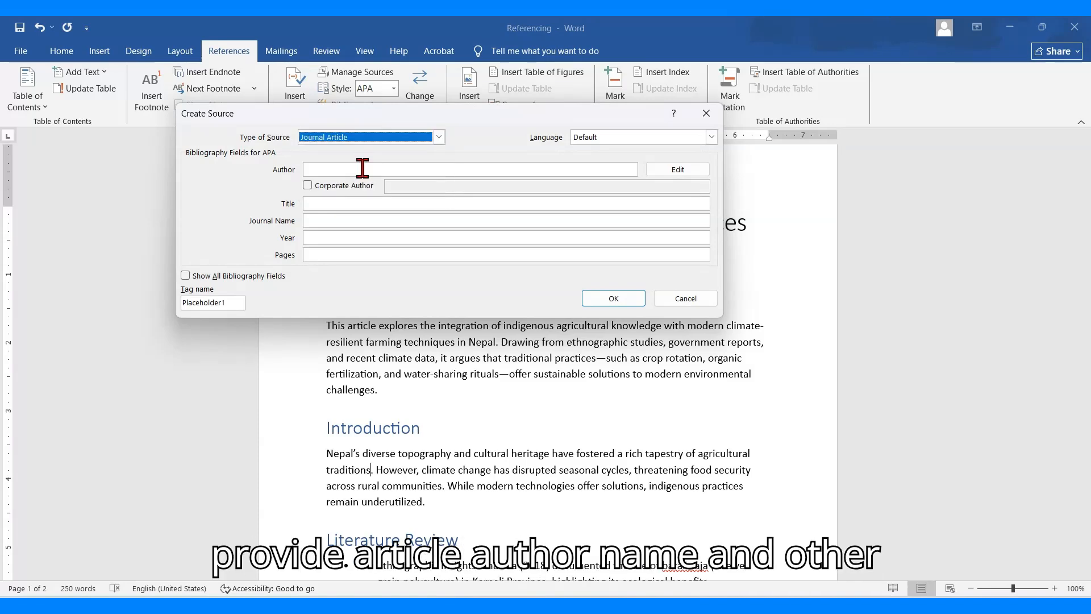
Enter both authors' names separated by a semicolon, the title "Soil conservation" and the year 2022, and insert the journal article citation
{"action": "left_click", "coordinate": [327, 169]}
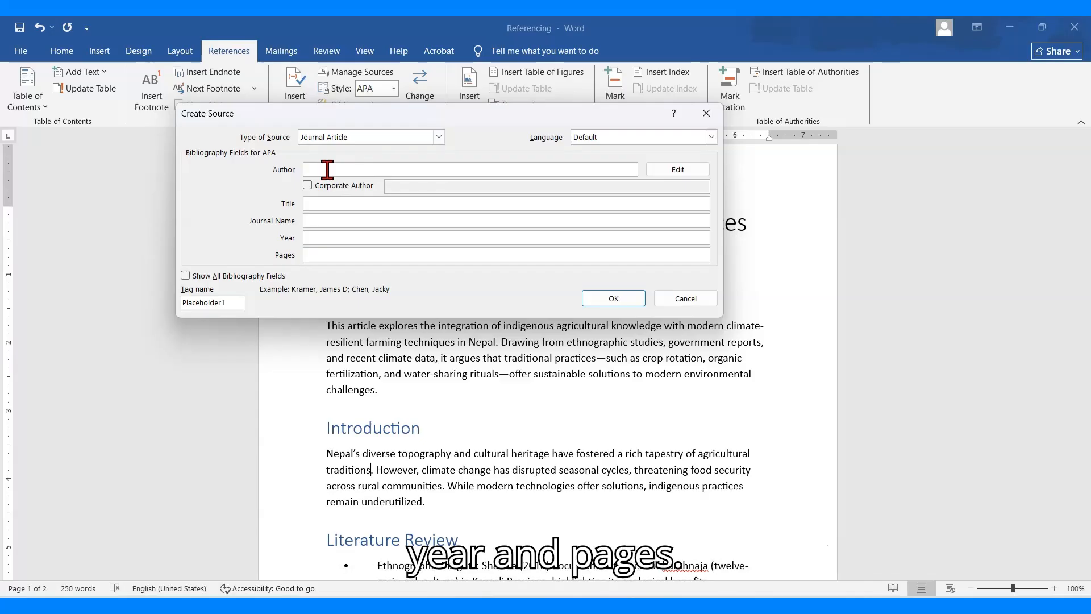
{"action": "type", "text": "Some Ho"}
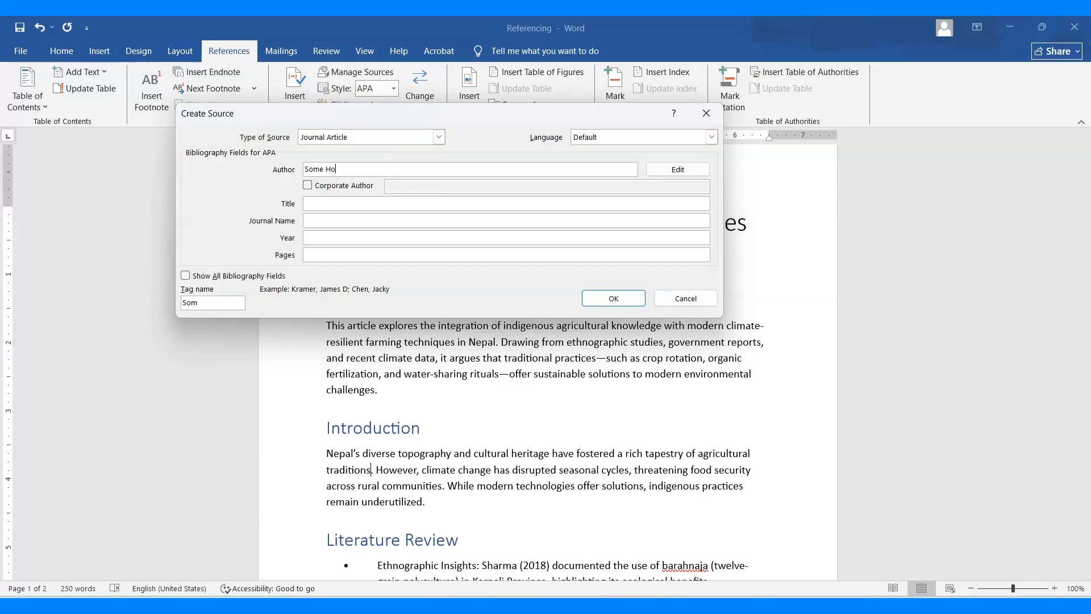
{"action": "type", "text": "bo;"}
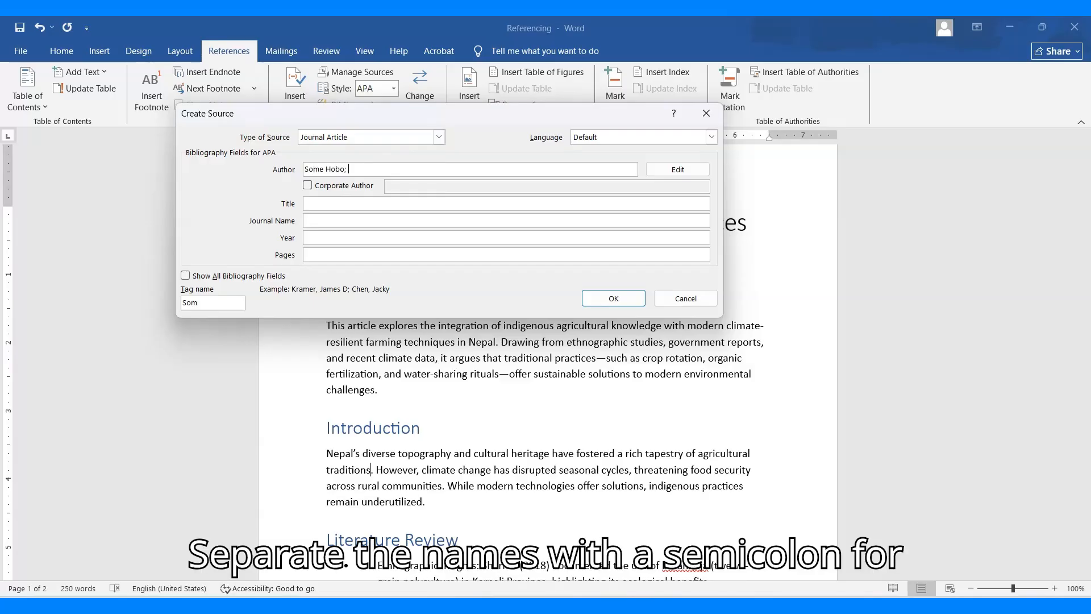
{"action": "type", "text": " Jo"}
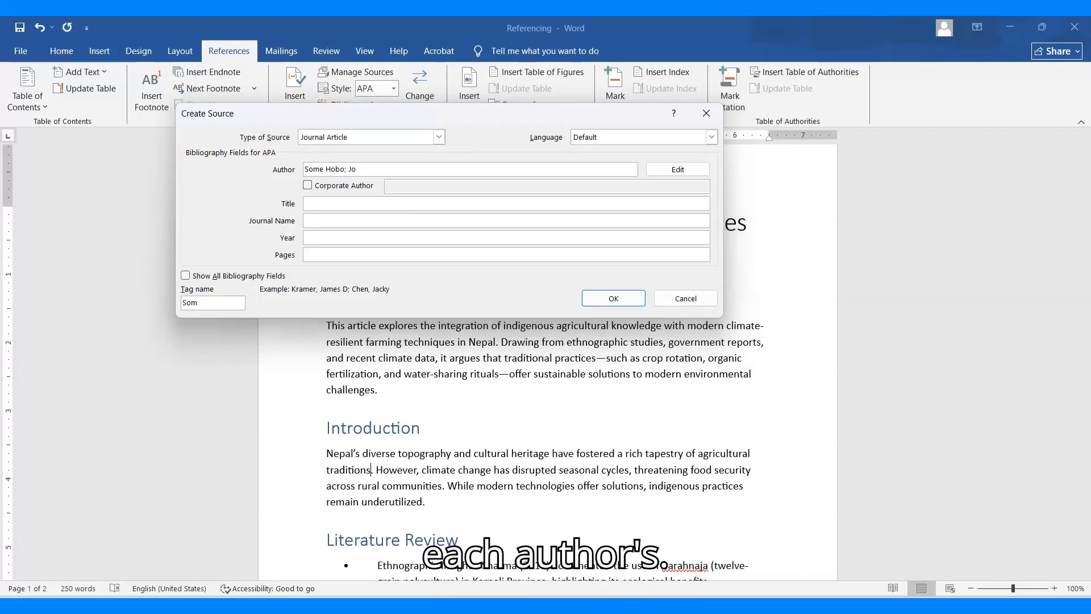
{"action": "type", "text": "hn Doe"}
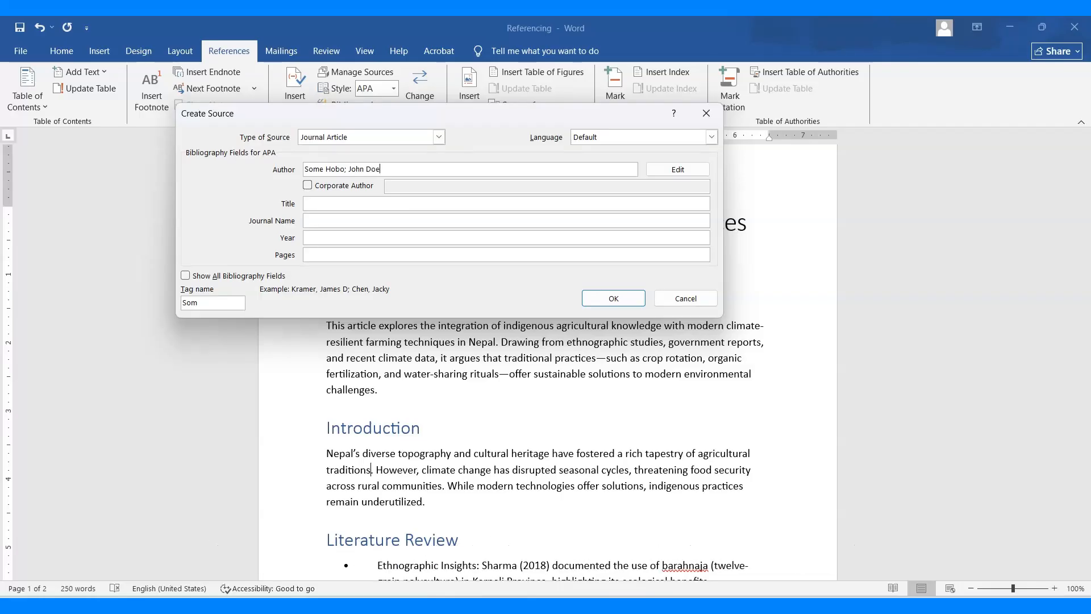
{"action": "left_click", "coordinate": [312, 202]}
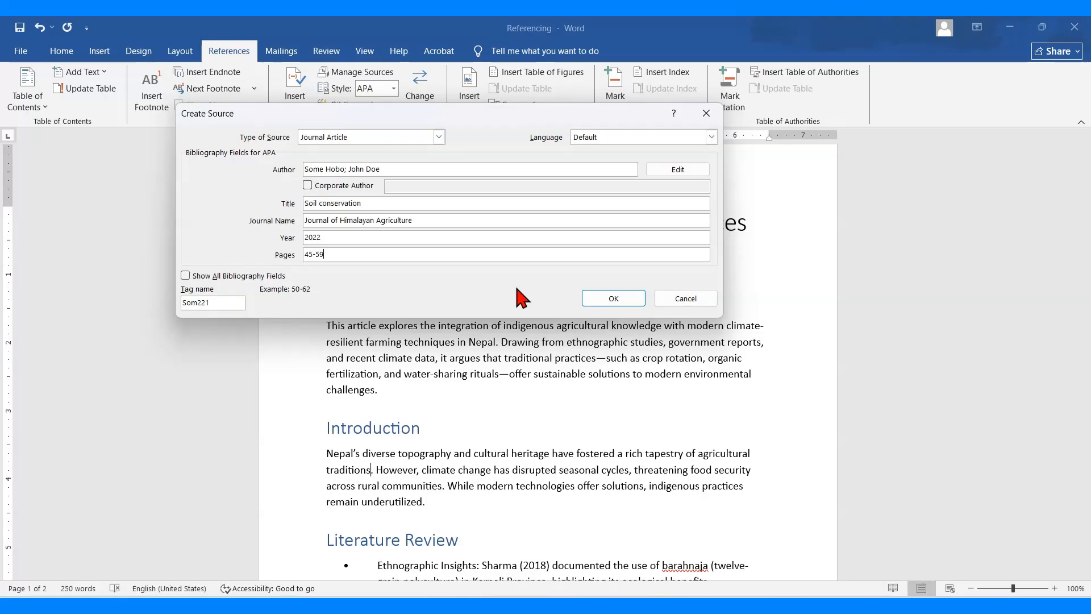
{"action": "left_click", "coordinate": [616, 295]}
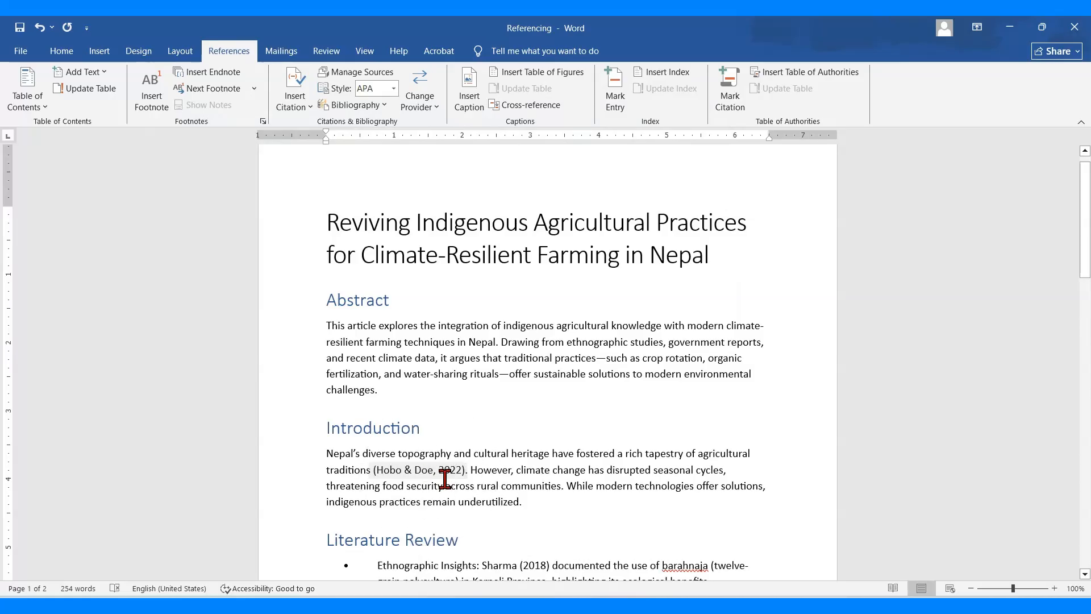
Start another new citation source at the end of the Introduction paragraph, with the type Article in a Periodical
{"action": "scroll", "coordinate": [453, 483], "scroll_direction": "down", "scroll_amount": 3}
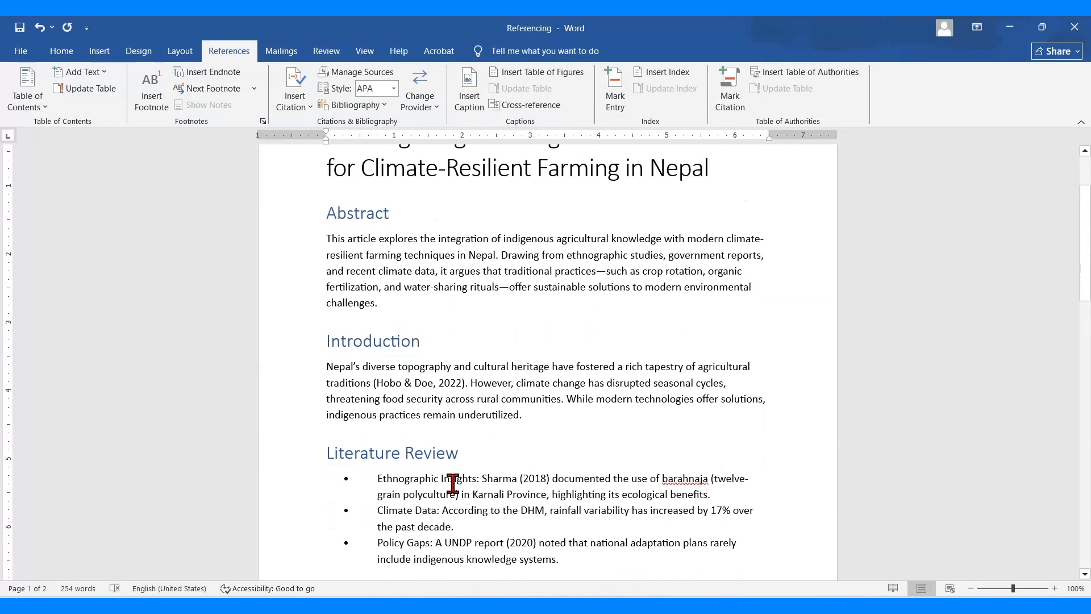
{"action": "left_click", "coordinate": [539, 413]}
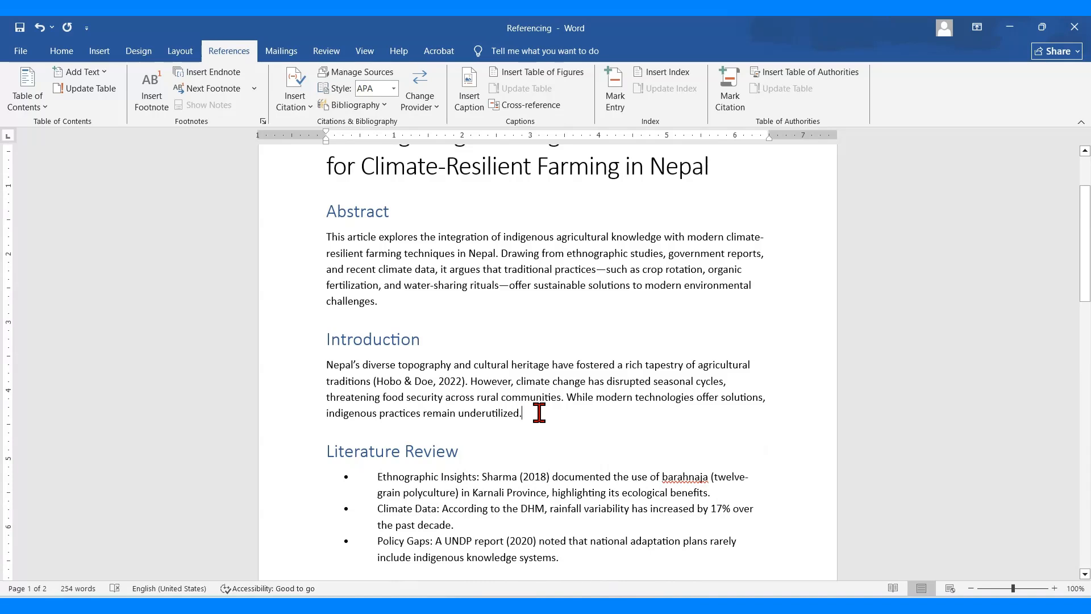
{"action": "left_click", "coordinate": [298, 104]}
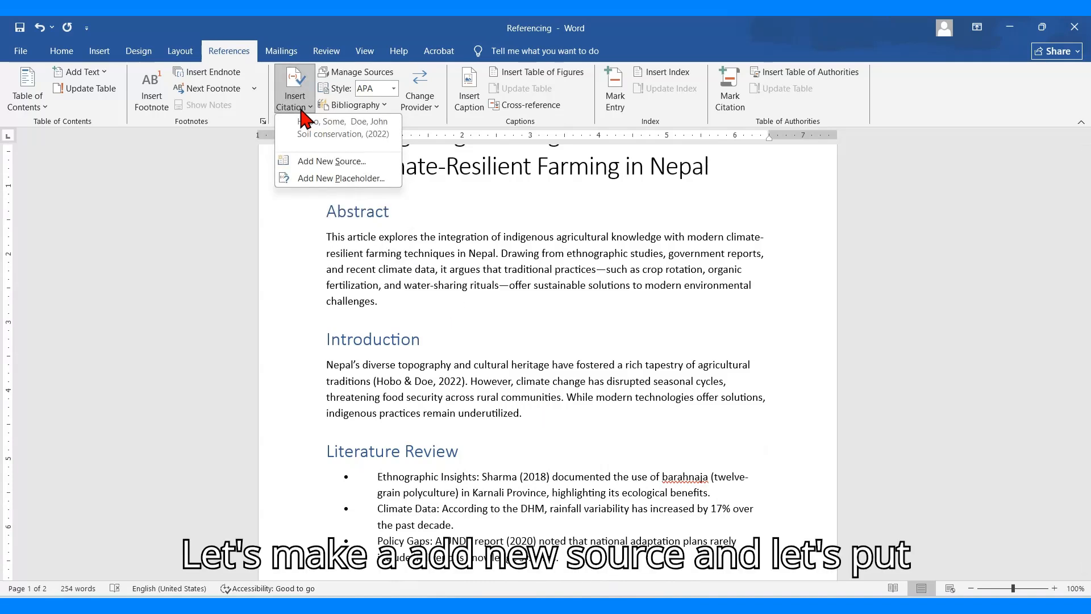
{"action": "left_click", "coordinate": [317, 163]}
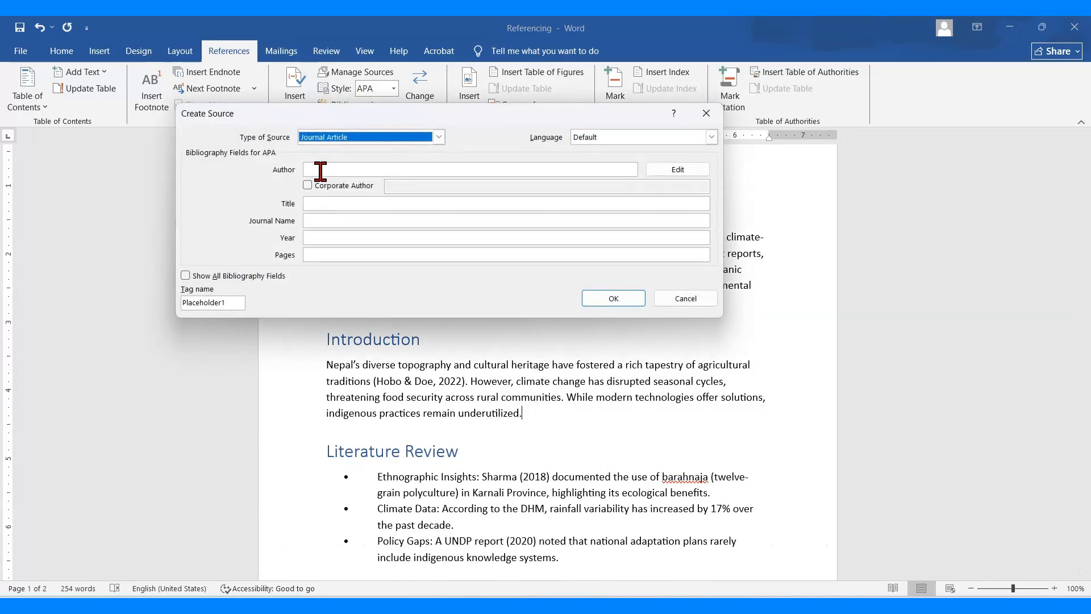
{"action": "left_click", "coordinate": [323, 170]}
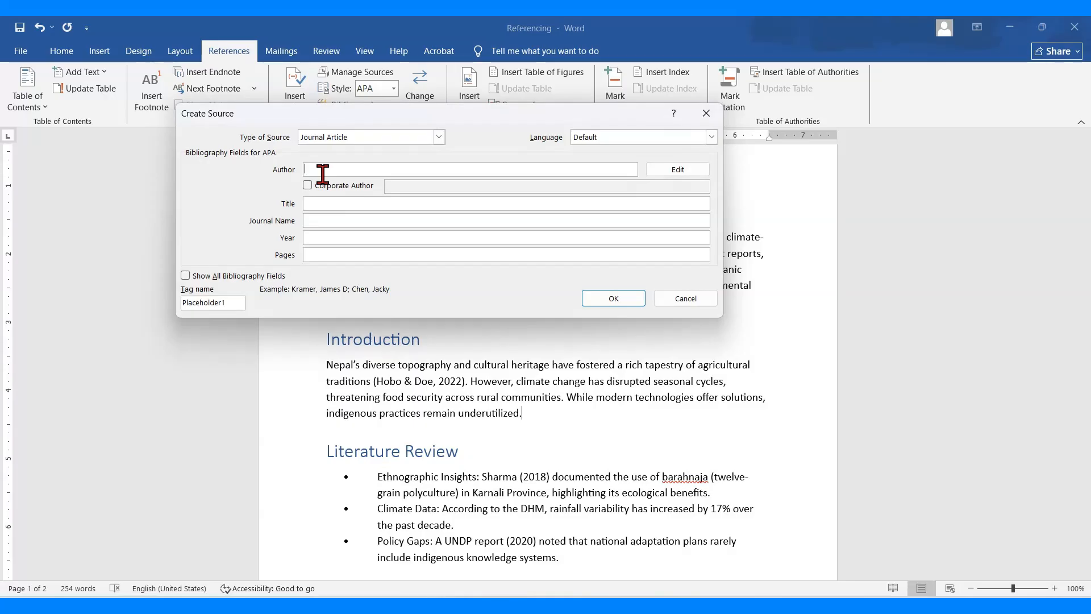
{"action": "left_click", "coordinate": [438, 137]}
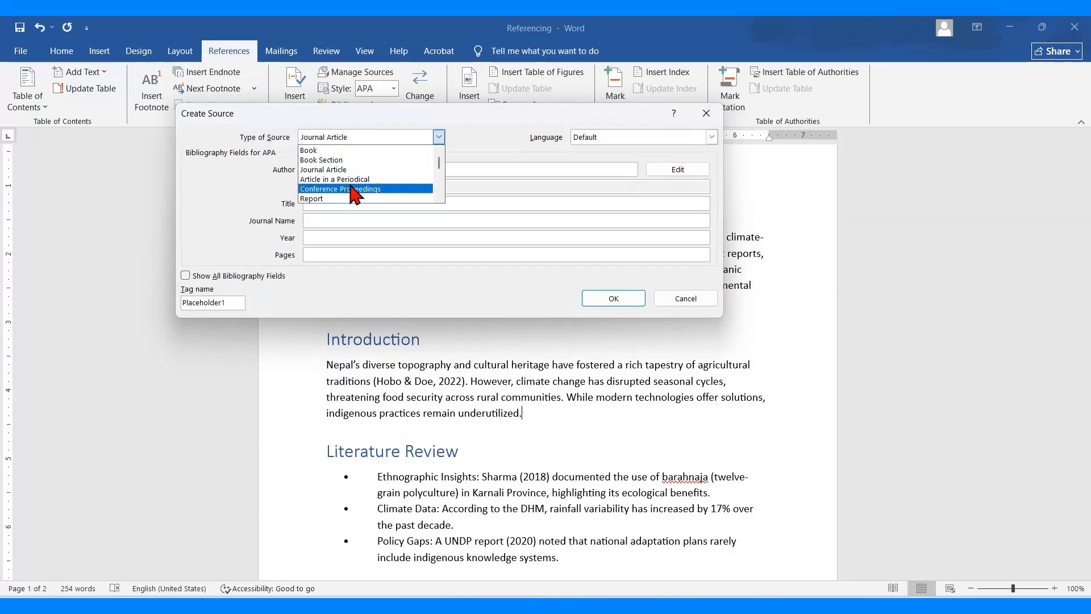
{"action": "left_click", "coordinate": [369, 180]}
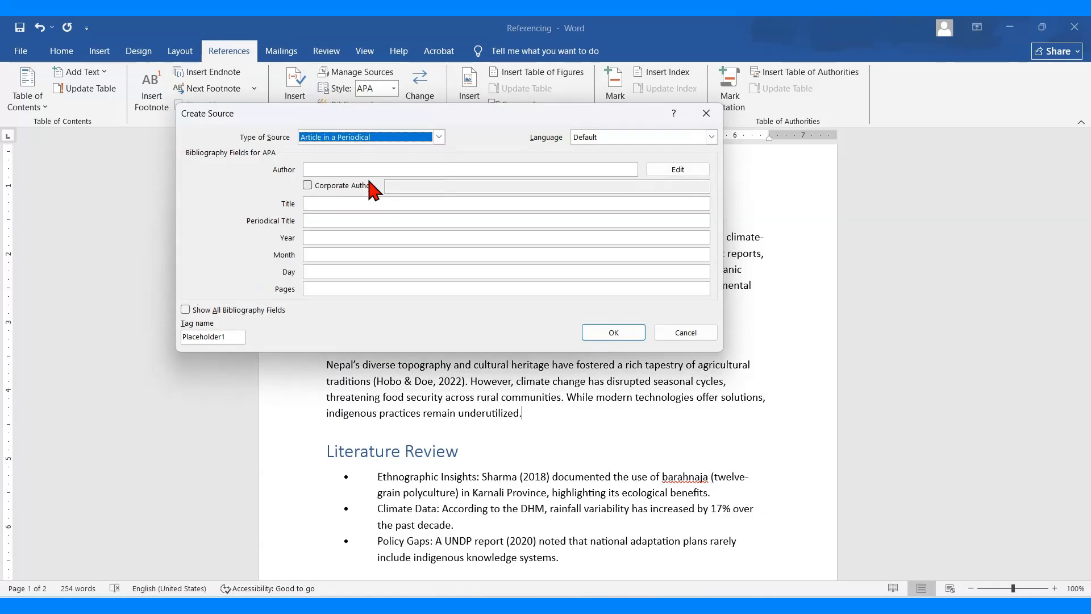
Fill in the author's name and the title "Climate change" for the periodical article
{"action": "left_click", "coordinate": [345, 170]}
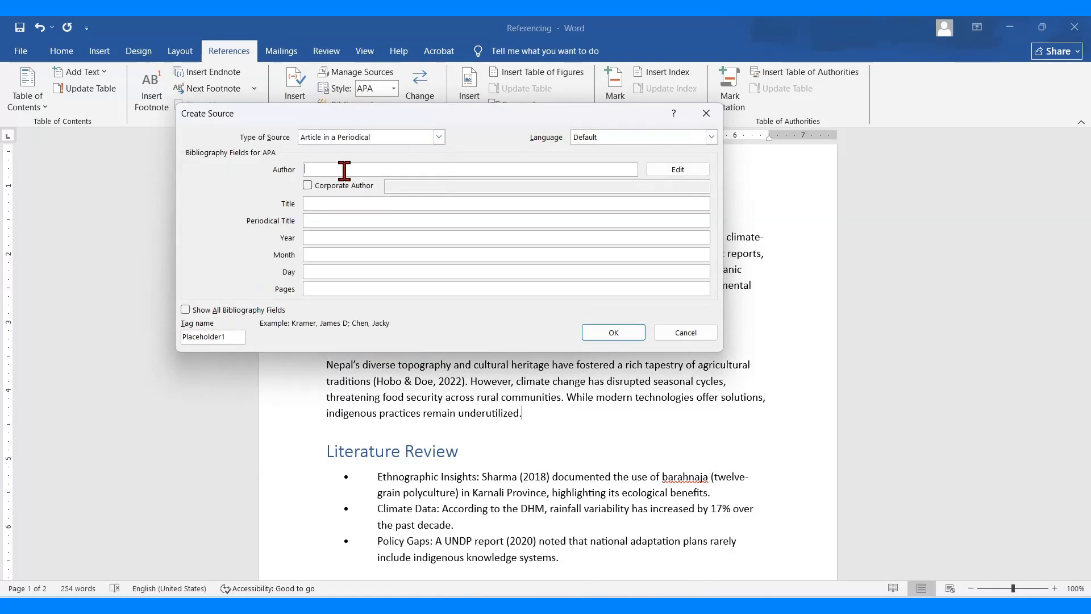
{"action": "type", "text": "Any Shrestha"}
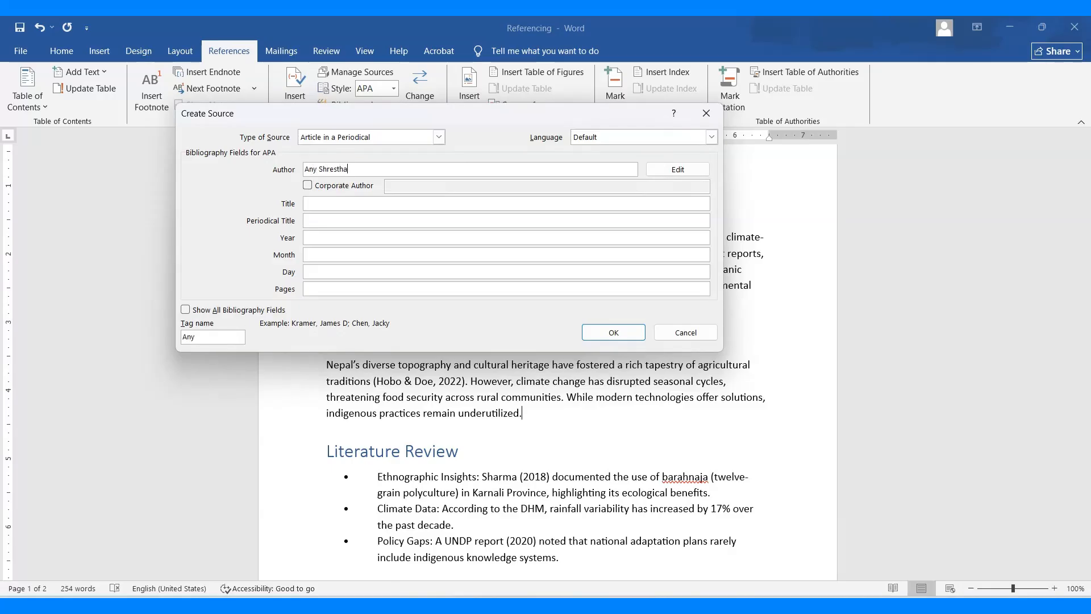
{"action": "left_click", "coordinate": [313, 204]}
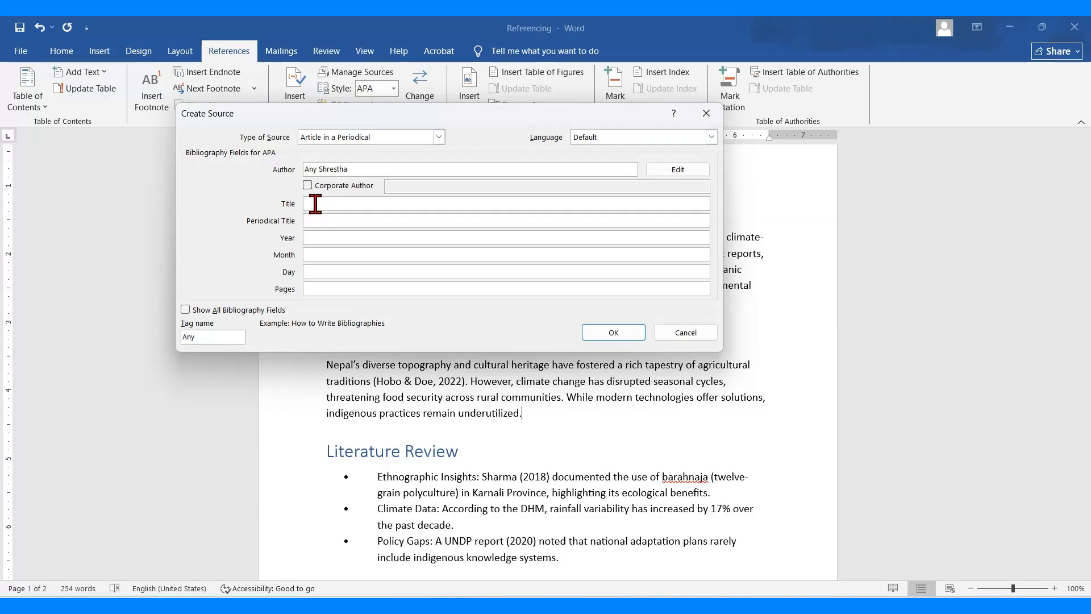
{"action": "type", "text": "Climate change"}
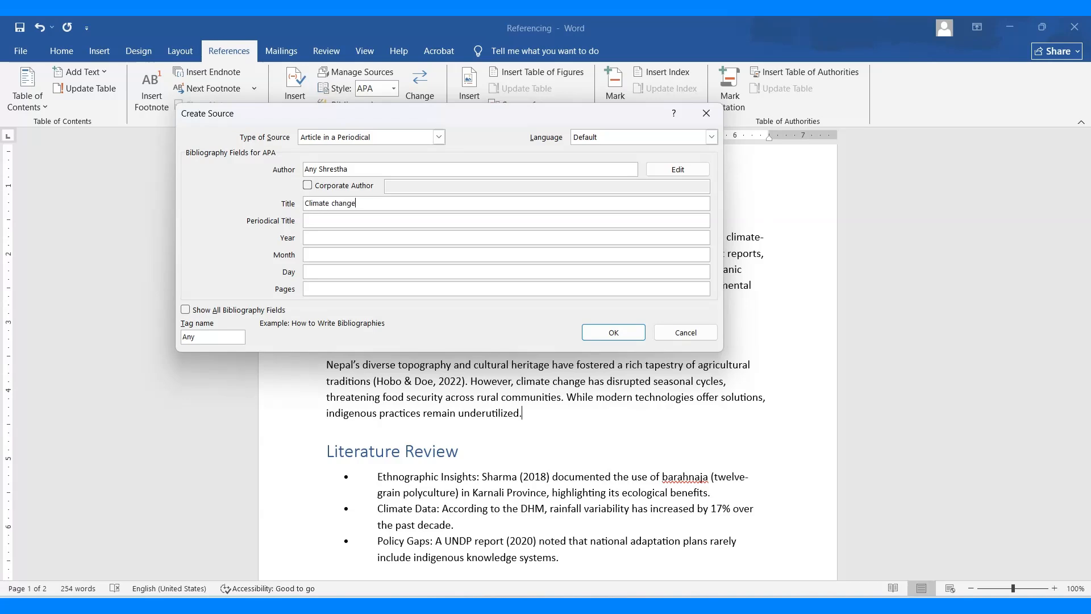
Set the source's periodical title to "Himalayan Climate Review"
{"action": "left_click", "coordinate": [316, 222]}
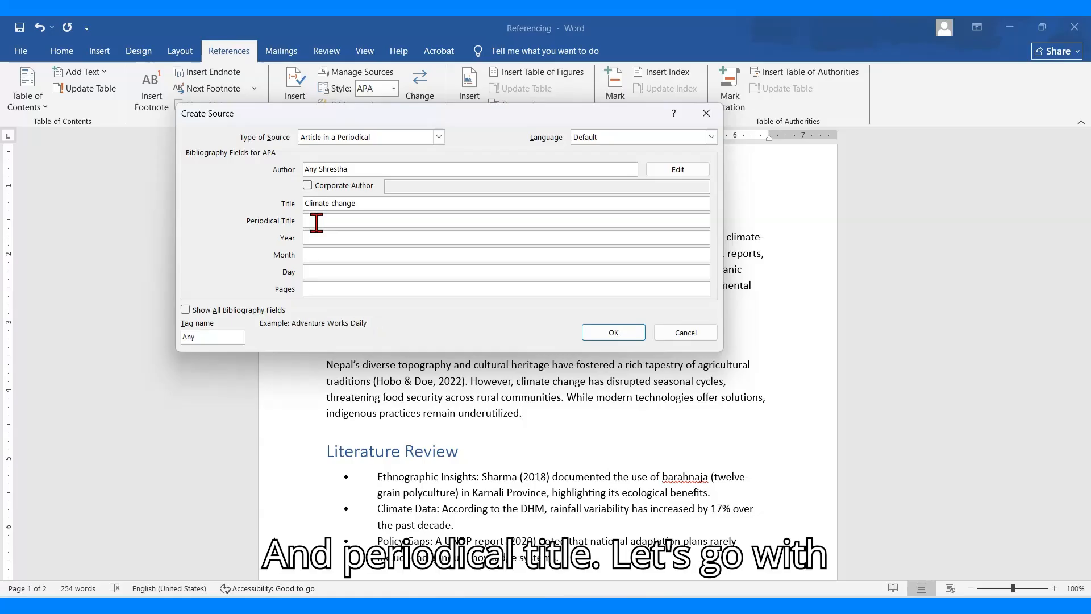
{"action": "type", "text": "Himalay"}
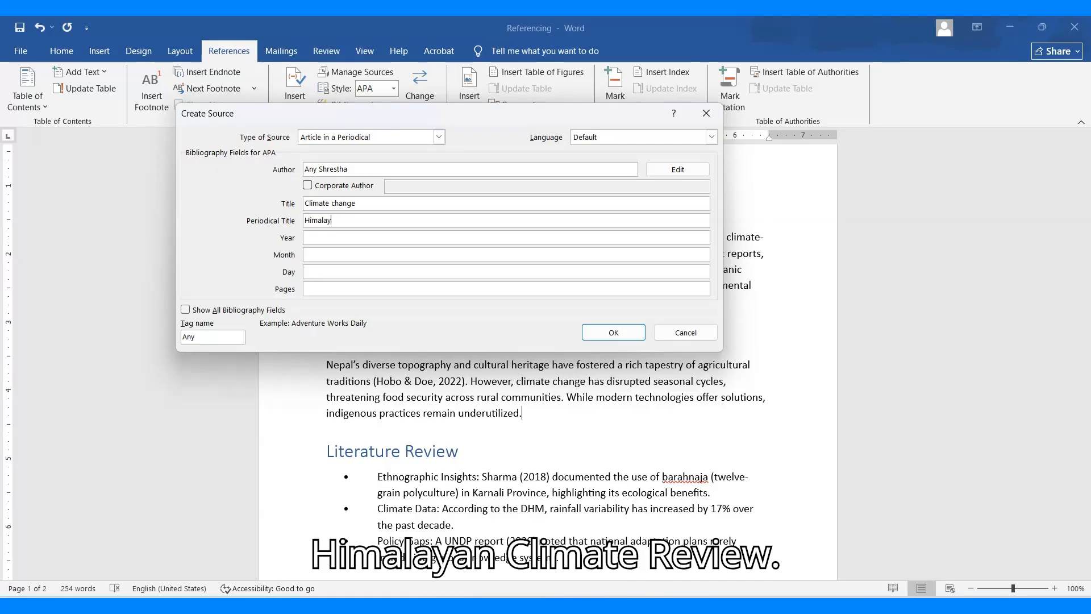
{"action": "type", "text": "an"}
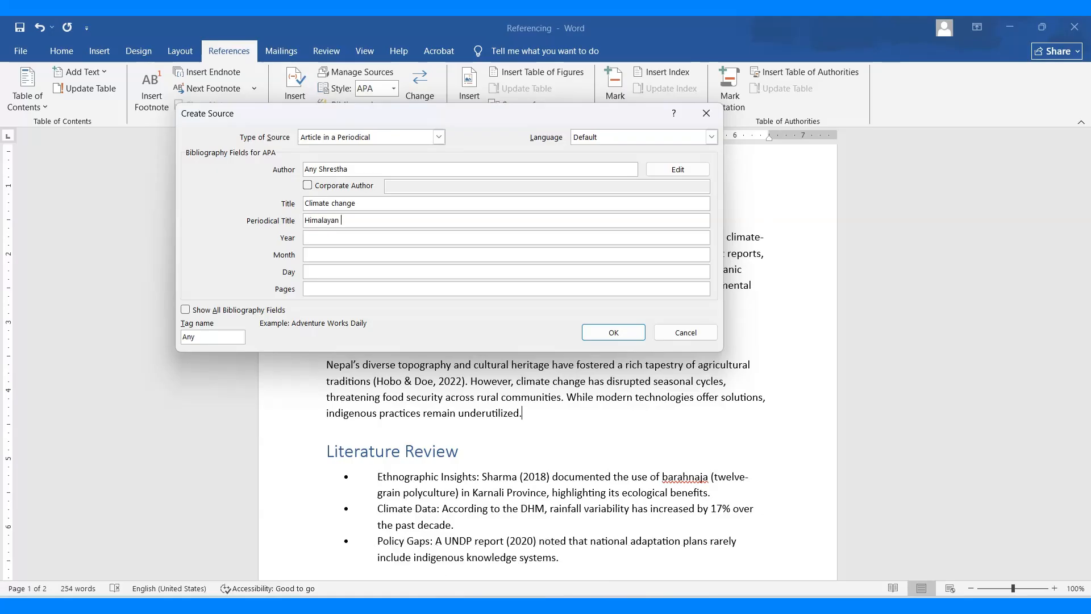
{"action": "type", "text": " Climate Review"}
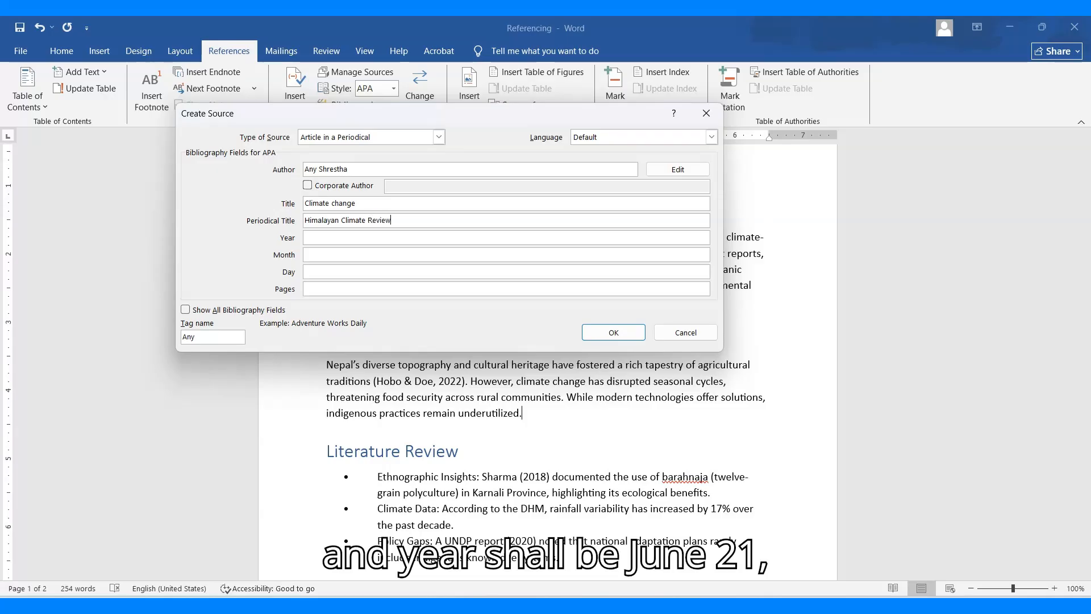
Set the source's date to year 2021, month June, day 21 and its pages to 12-29, and insert the citation
{"action": "left_click", "coordinate": [337, 236]}
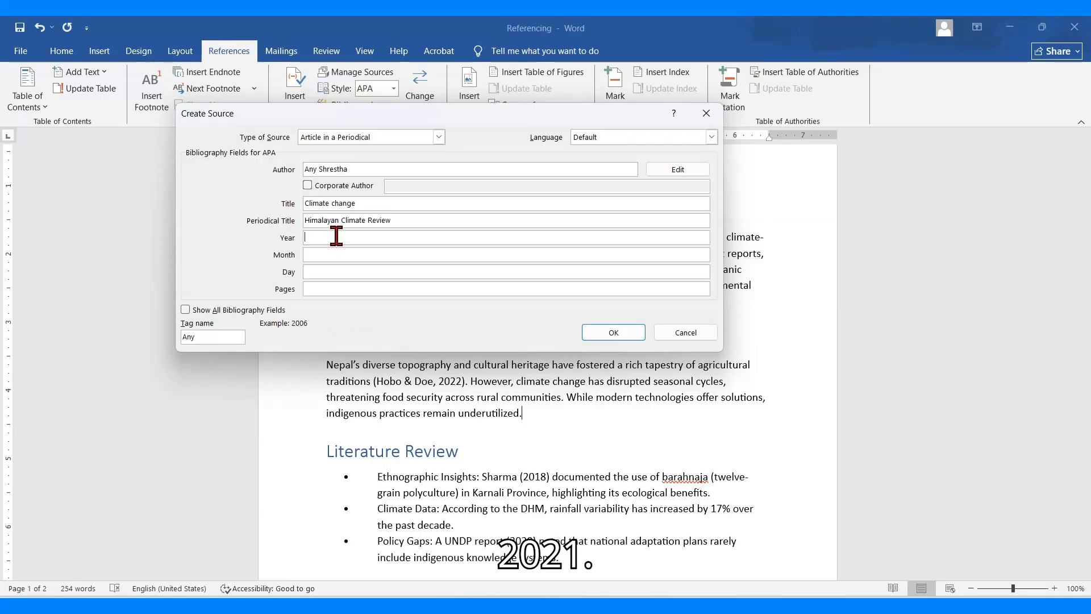
{"action": "type", "text": "2021"}
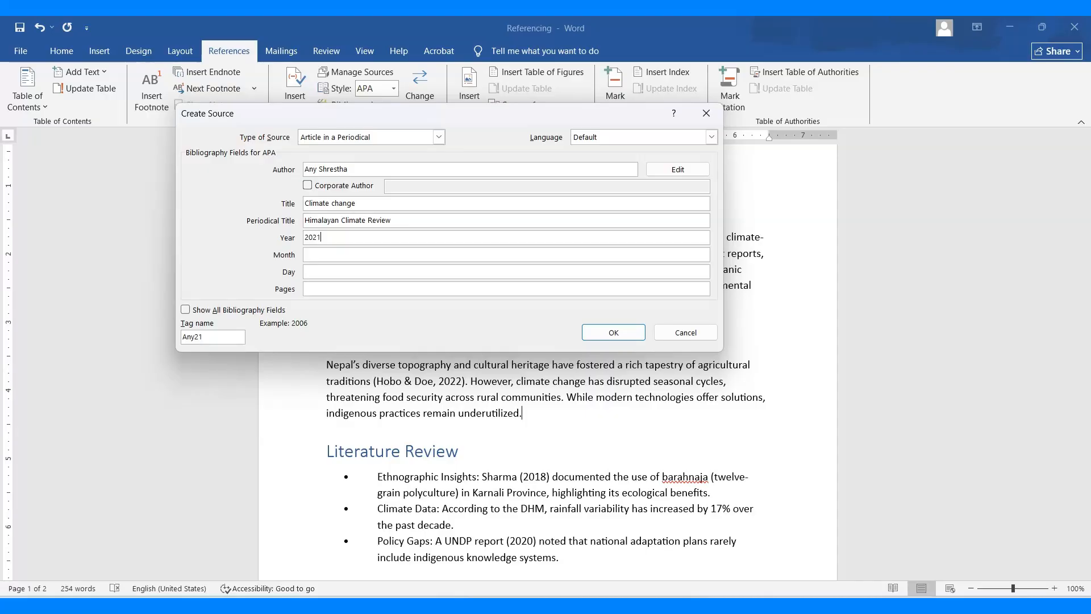
{"action": "key", "text": "Tab"}
{"action": "key", "text": "Tab"}
{"action": "type", "text": "21"}
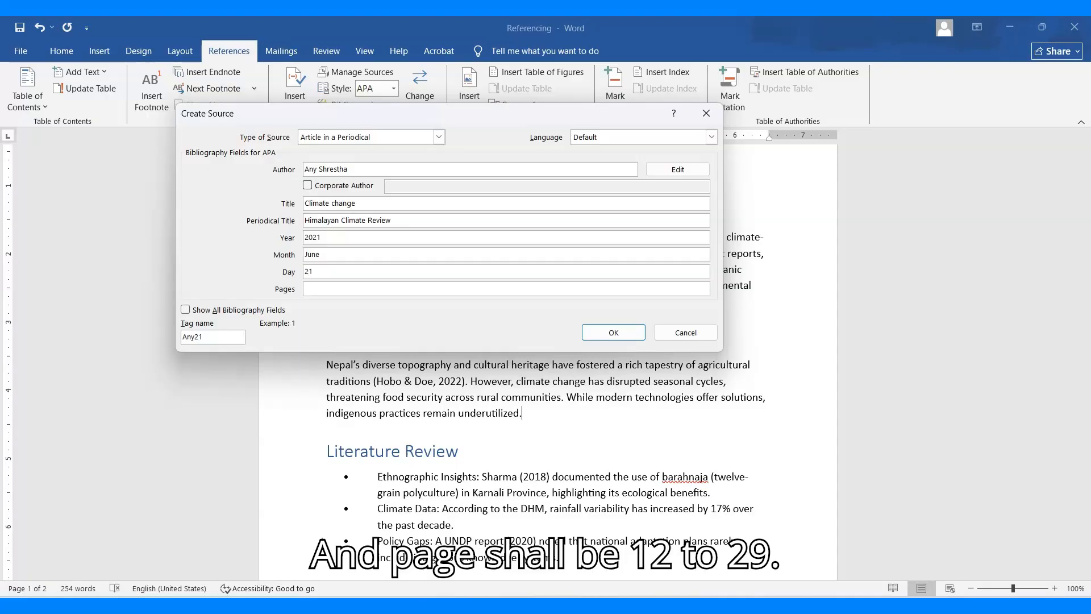
{"action": "left_click", "coordinate": [324, 286]}
{"action": "type", "text": "12-29"}
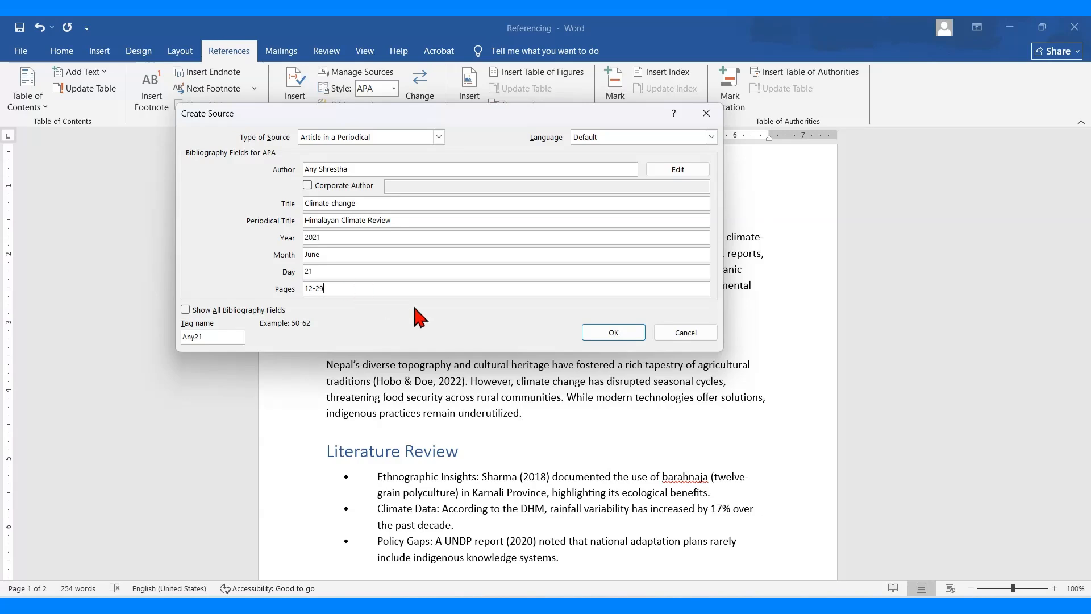
{"action": "left_click", "coordinate": [597, 340]}
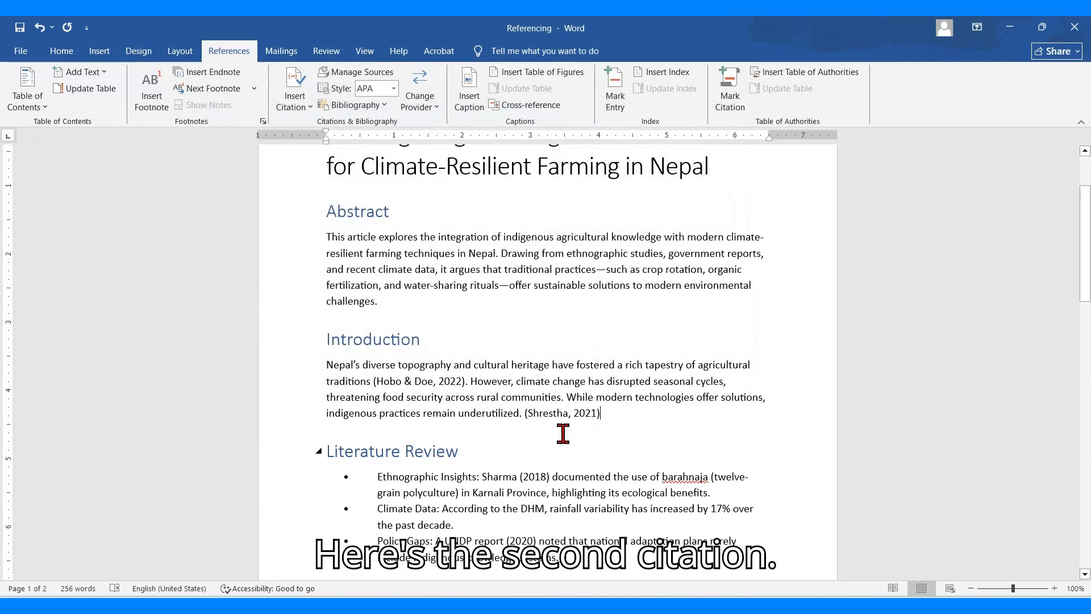
{"action": "scroll", "coordinate": [568, 424], "scroll_direction": "down", "scroll_amount": 2}
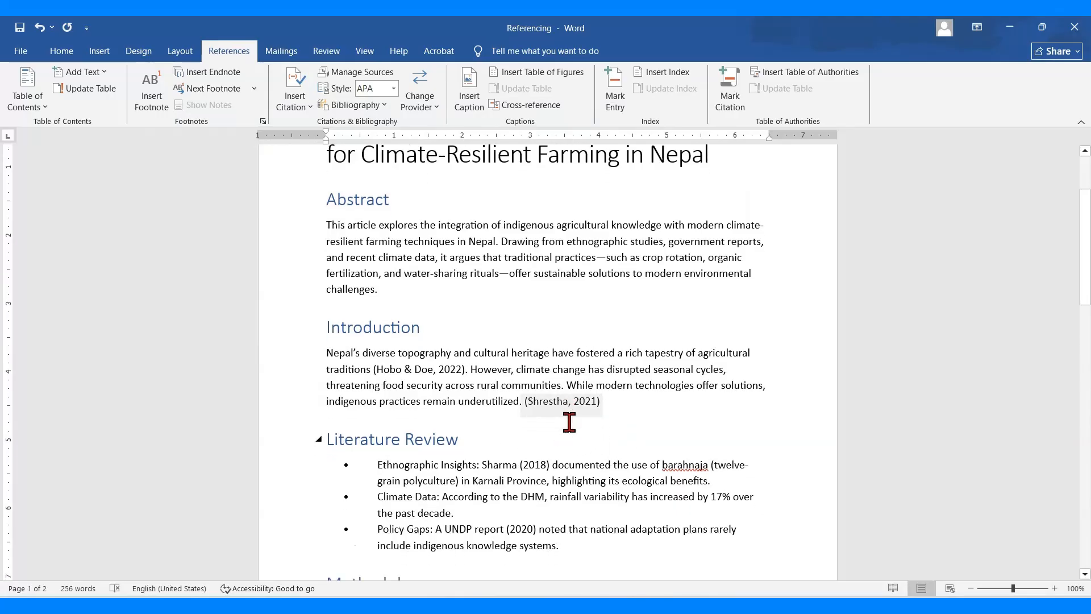
Create a Report source in the Source Manager with the author's name, title "Ethnographic Studies", year 2018, publisher Karnali Press and city Kathmandu
{"action": "scroll", "coordinate": [568, 421], "scroll_direction": "down", "scroll_amount": 3}
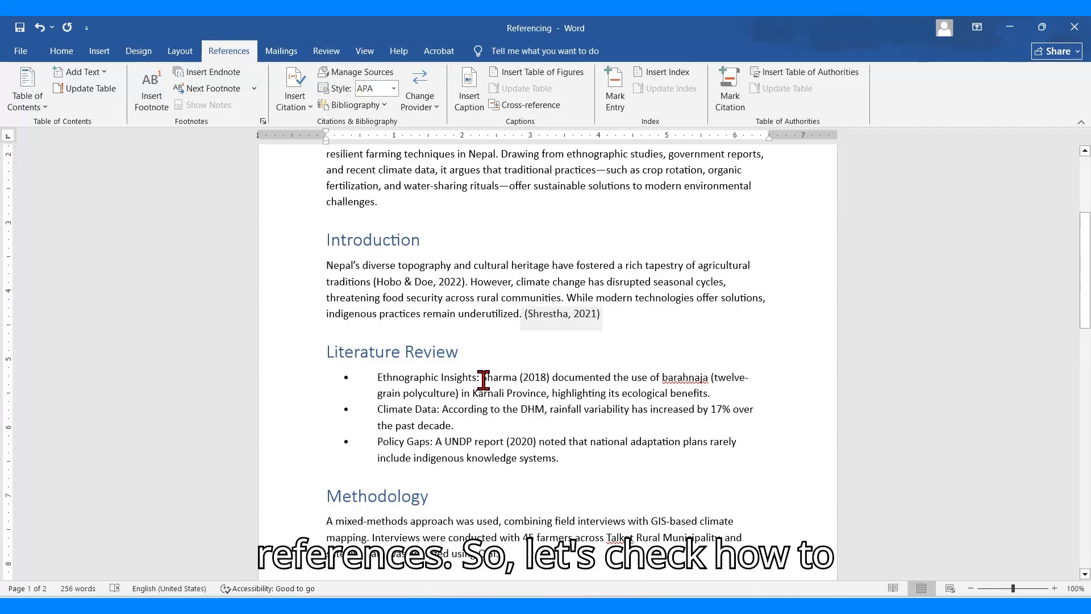
{"action": "left_click_drag", "start_coordinate": [484, 380], "coordinate": [544, 449]}
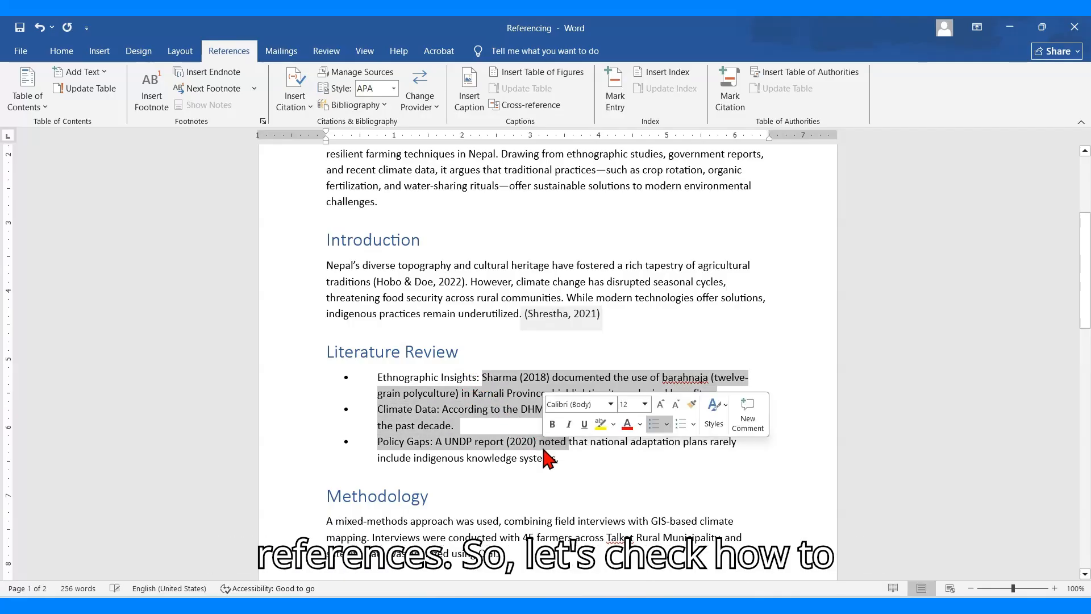
{"action": "left_click", "coordinate": [488, 409]}
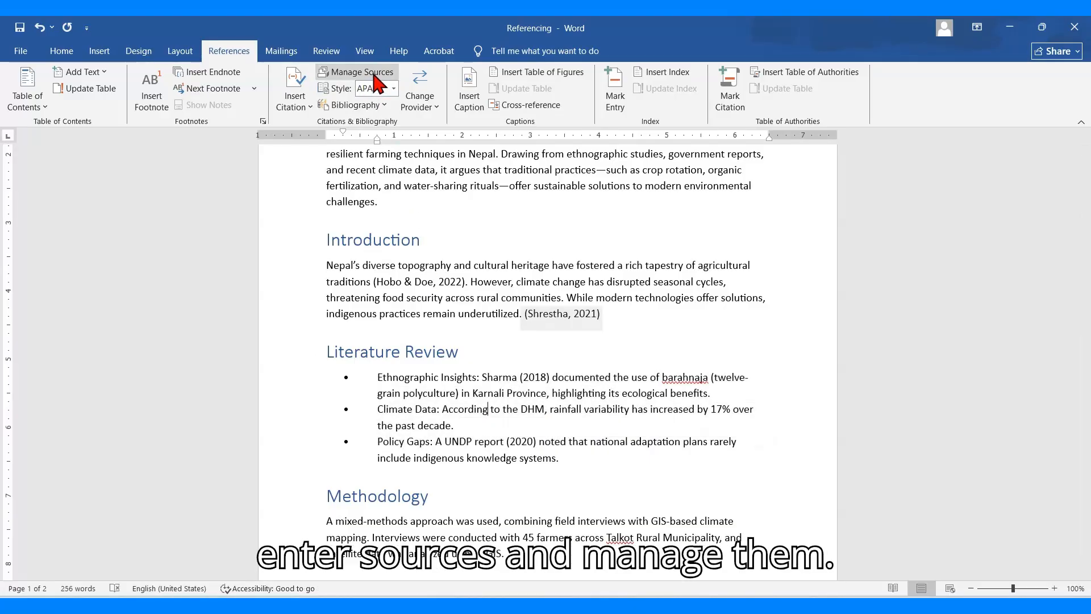
{"action": "left_click", "coordinate": [312, 107]}
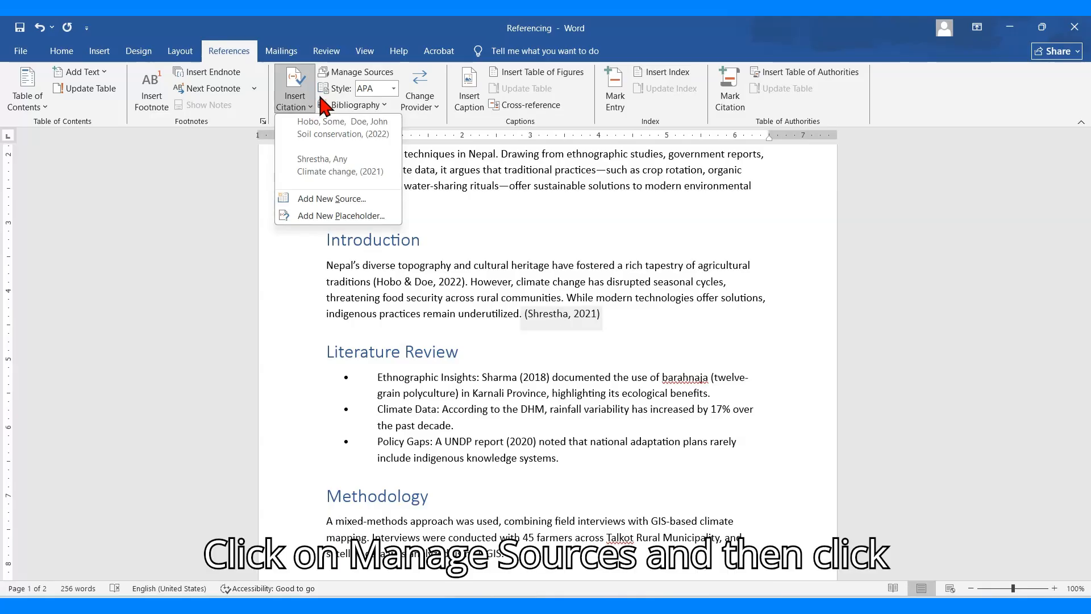
{"action": "left_click", "coordinate": [359, 73]}
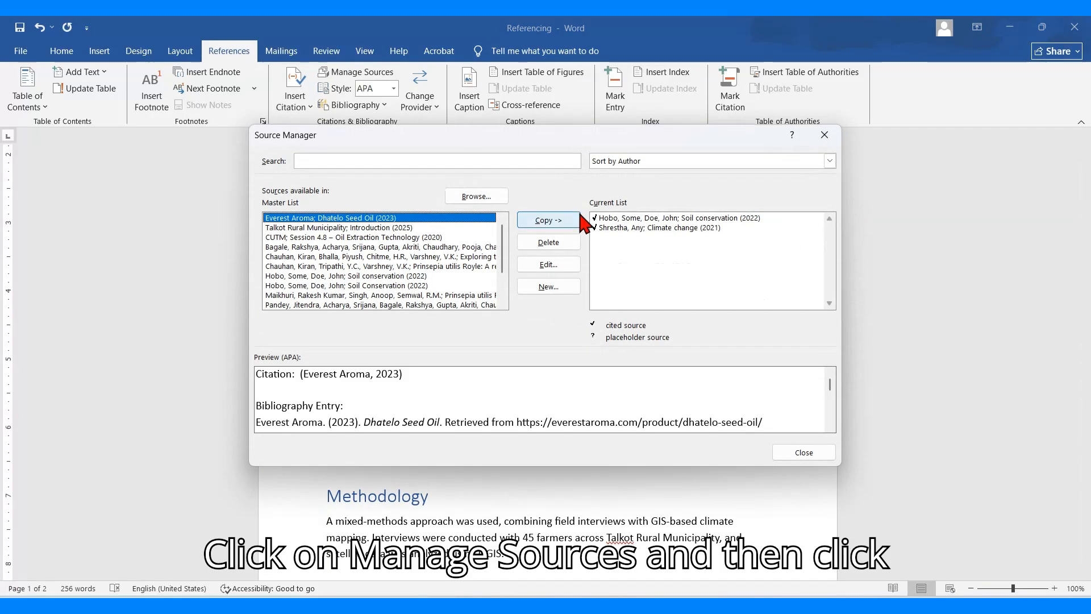
{"action": "left_click", "coordinate": [569, 287]}
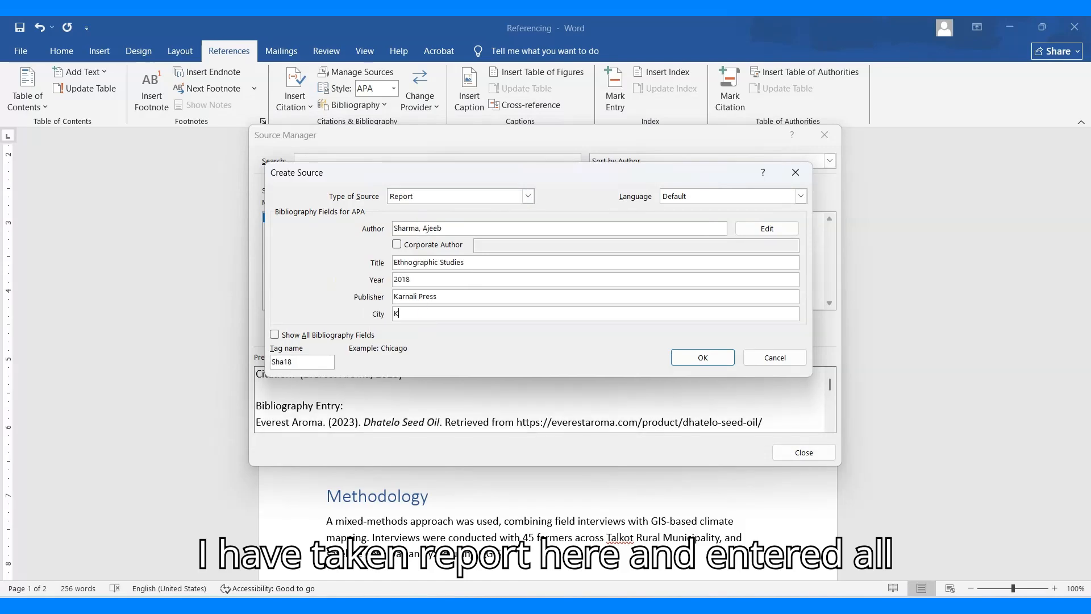
{"action": "type", "text": "hmandu"}
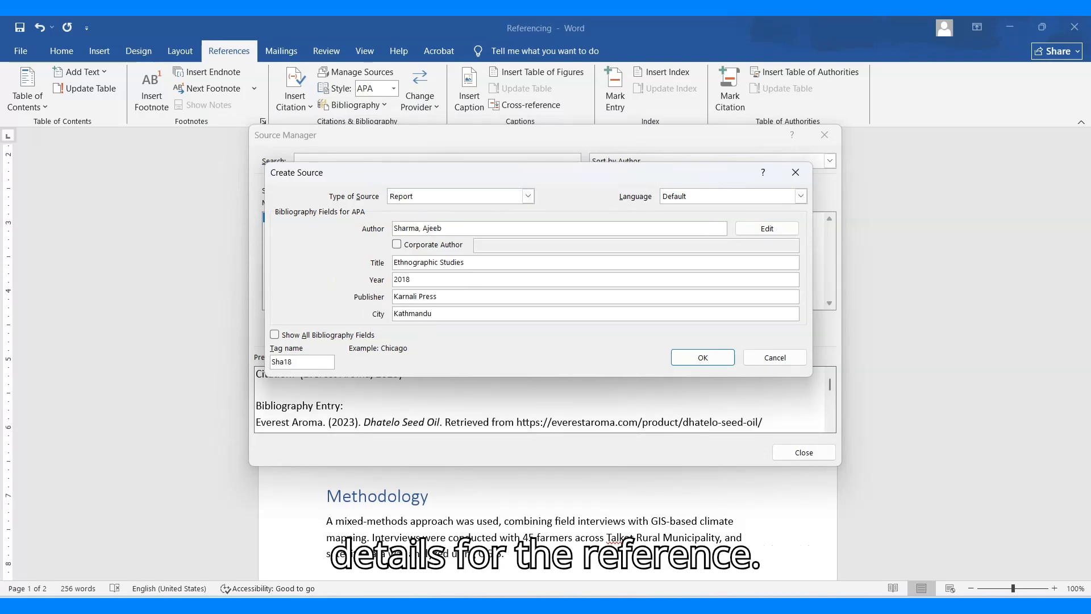
{"action": "left_click", "coordinate": [695, 363]}
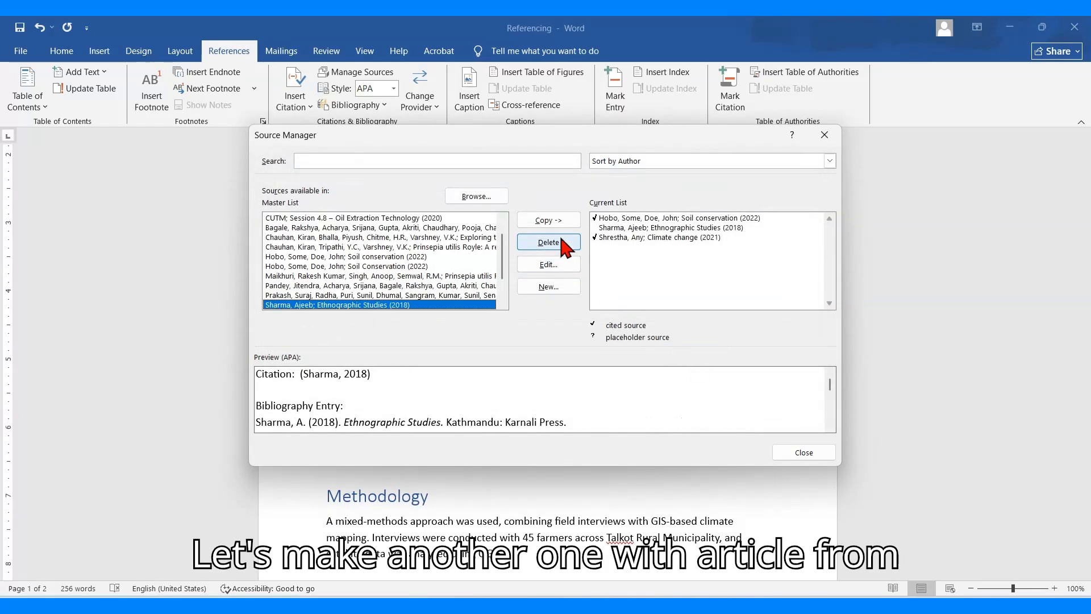
Start another new source in the Source Manager with the type Web site
{"action": "left_click", "coordinate": [551, 282]}
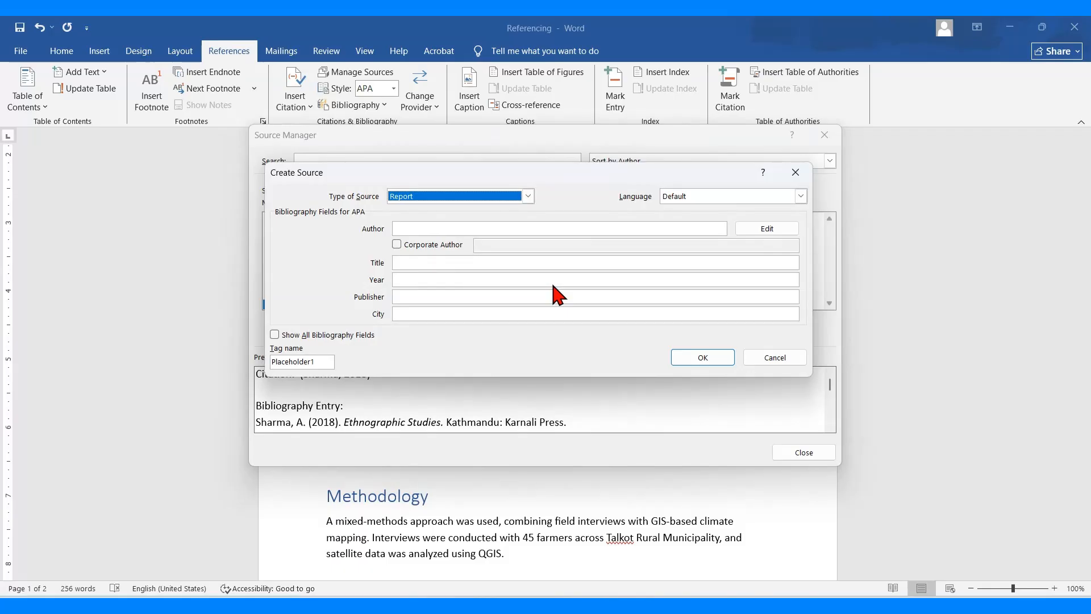
{"action": "left_click", "coordinate": [527, 197]}
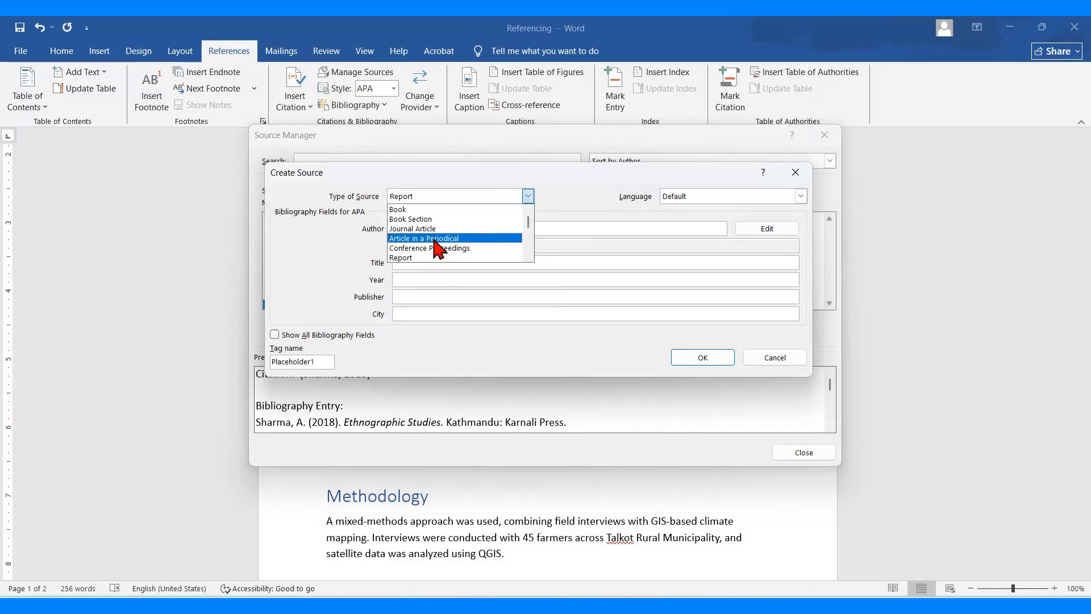
{"action": "left_click_drag", "start_coordinate": [529, 226], "coordinate": [529, 240]}
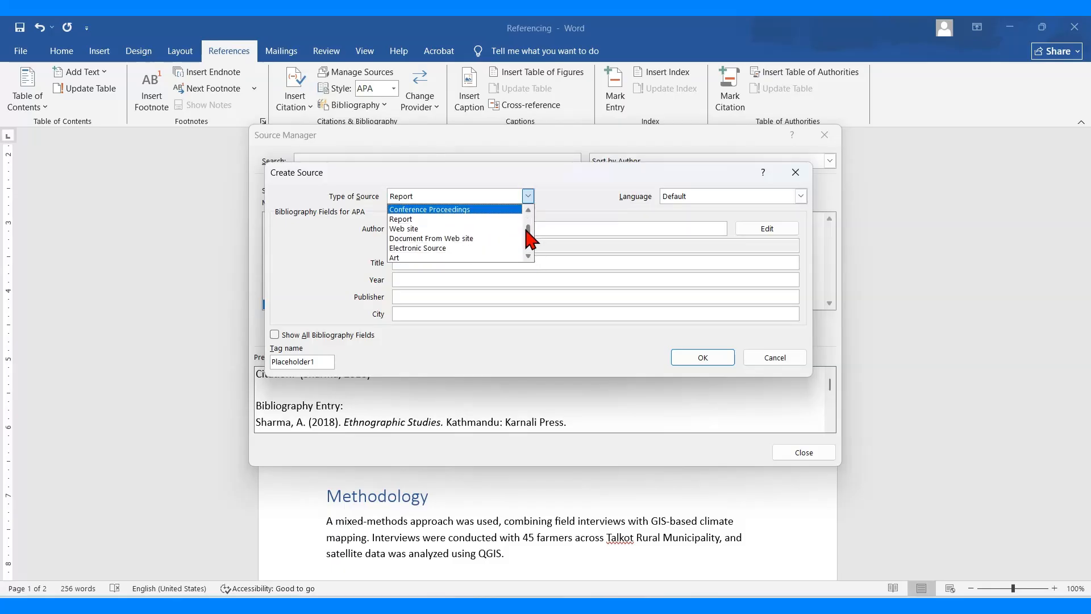
{"action": "left_click", "coordinate": [440, 229]}
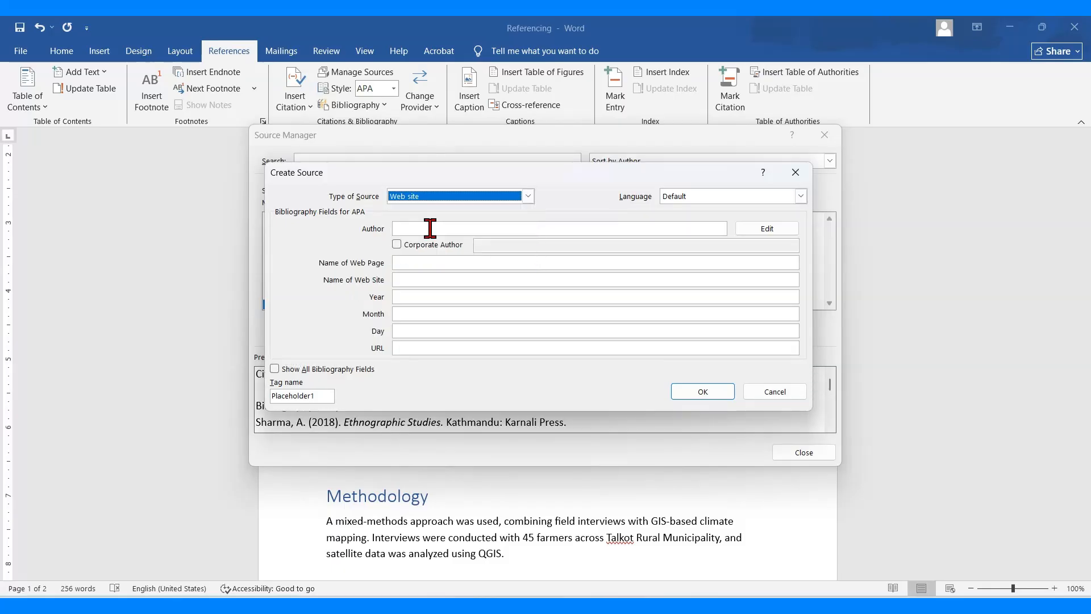
Fill in corporate author UNDP, web page "National Adoption Plan", web site UNDP, date 2021 May 2 and URL undp.org/climate-adaptation, and save the source
{"action": "left_click", "coordinate": [423, 229]}
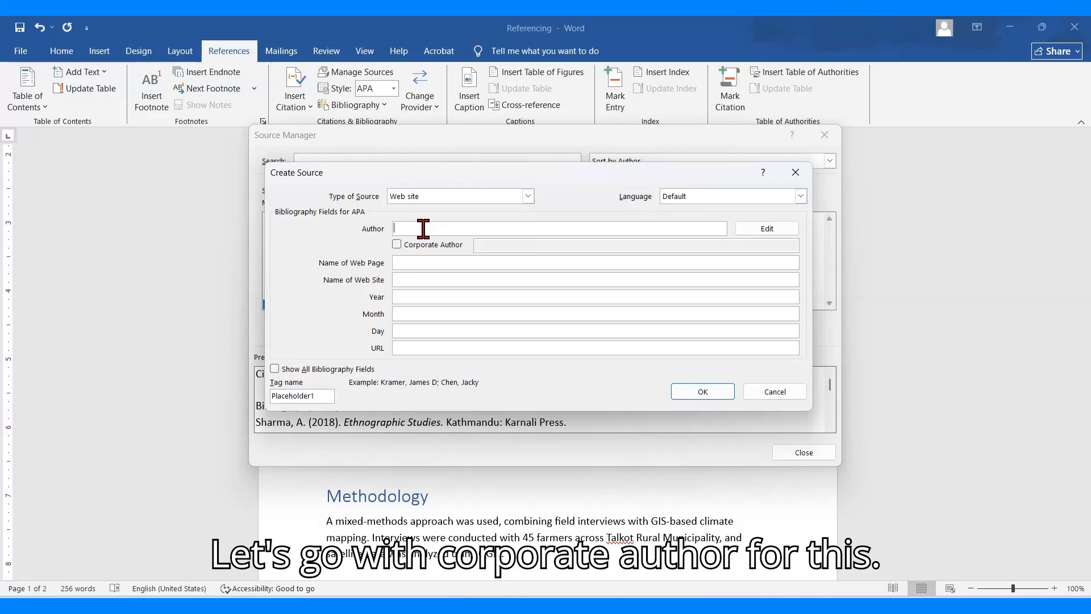
{"action": "left_click", "coordinate": [396, 244]}
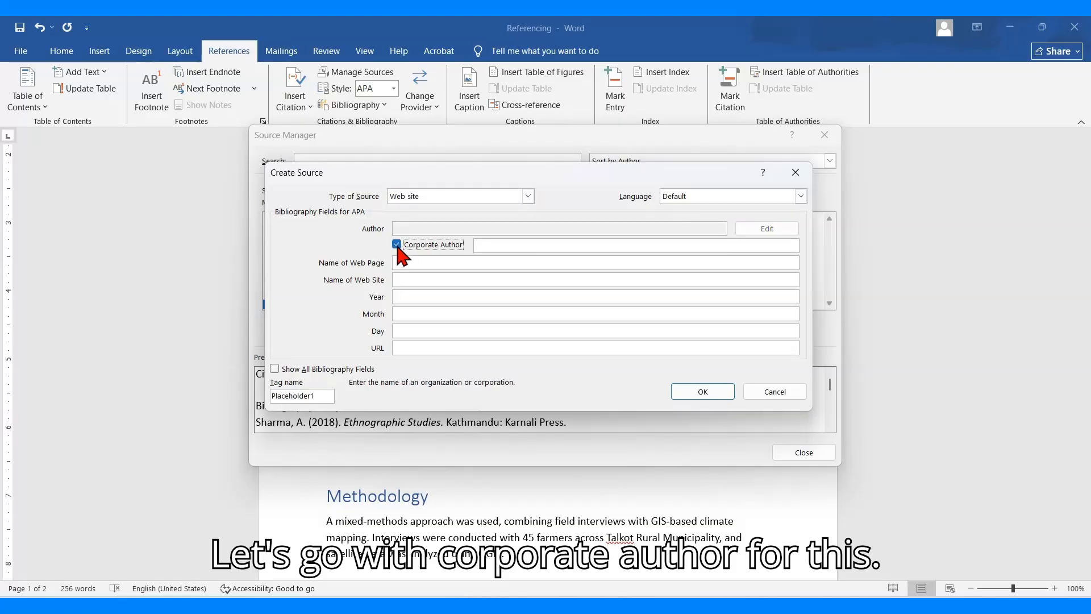
{"action": "left_click", "coordinate": [493, 245]}
{"action": "type", "text": "UND"}
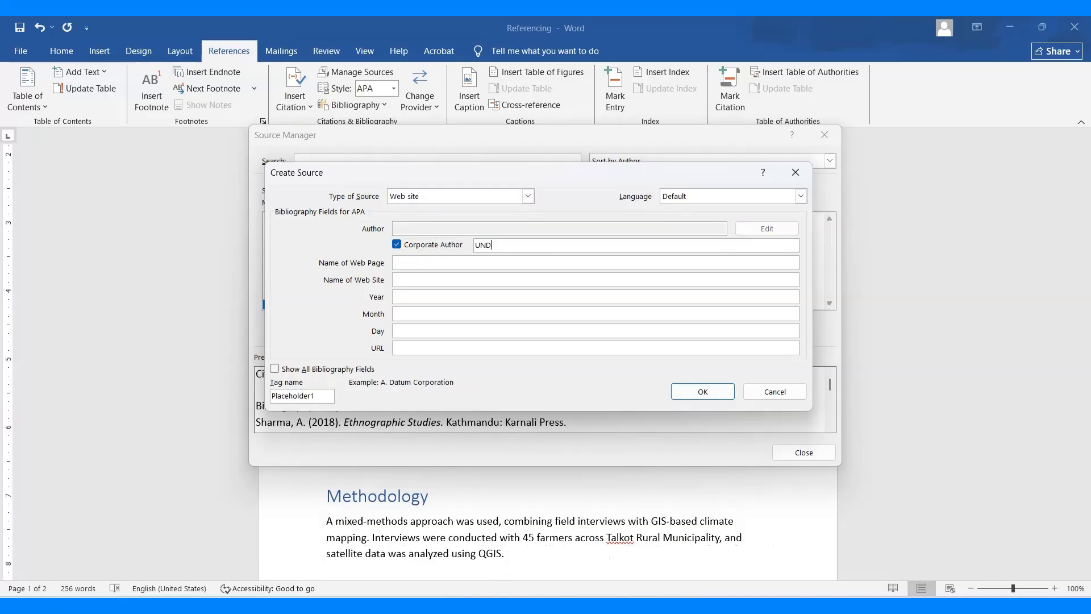
{"action": "type", "text": "P"}
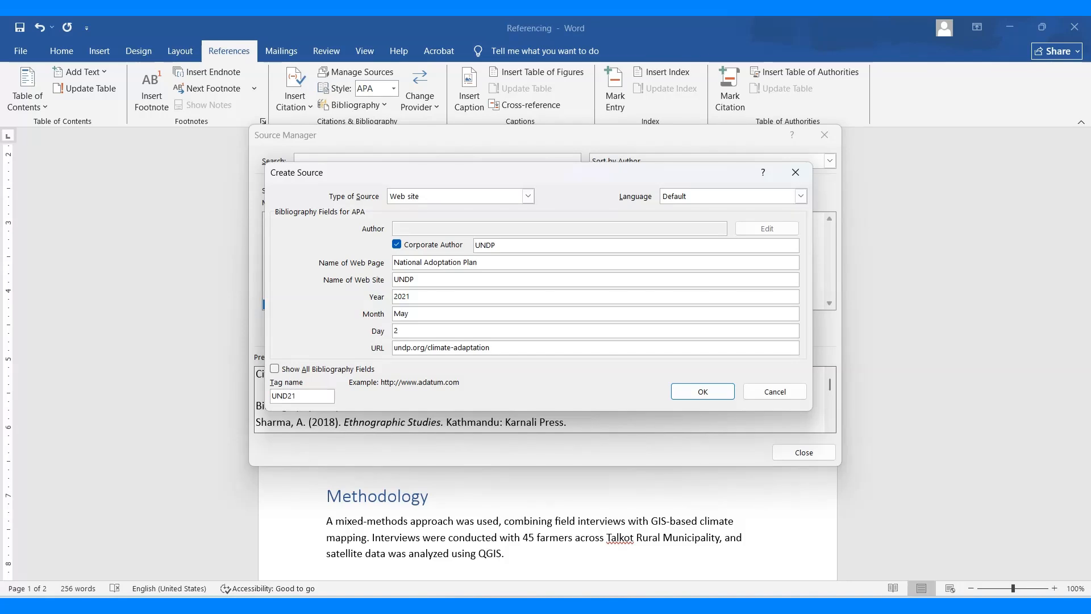
{"action": "left_click", "coordinate": [687, 386]}
Start one more new source with the type Document From Web site
{"action": "left_click", "coordinate": [558, 289]}
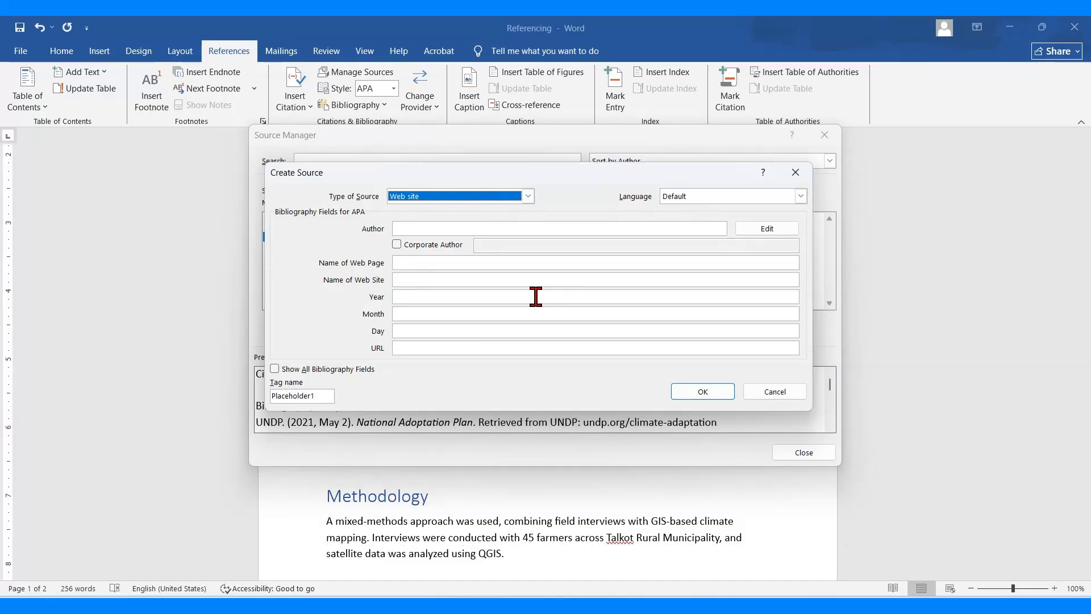
{"action": "left_click", "coordinate": [528, 196]}
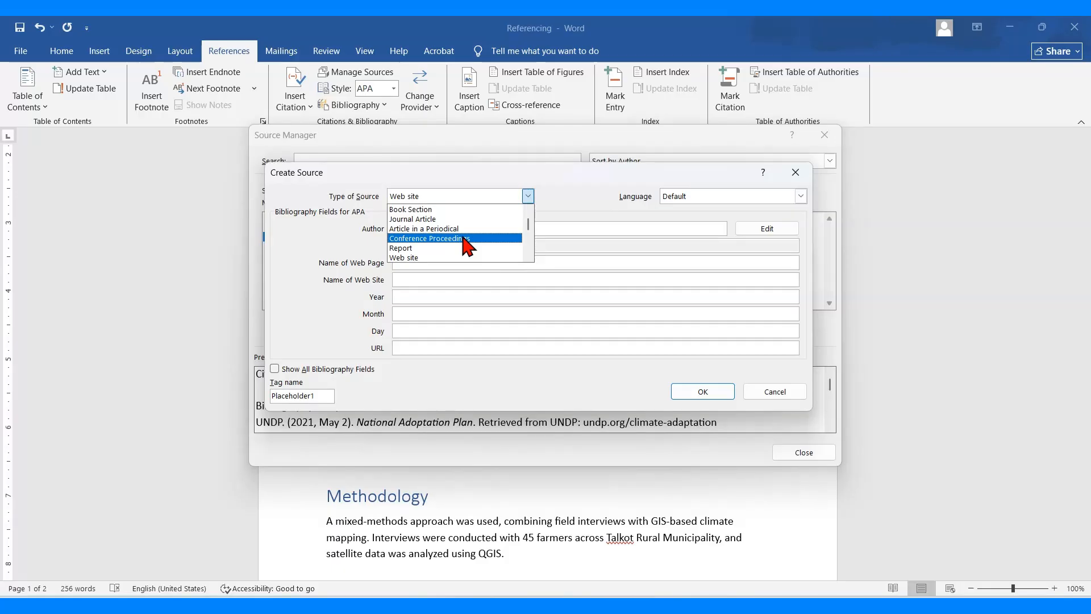
{"action": "left_click", "coordinate": [529, 256]}
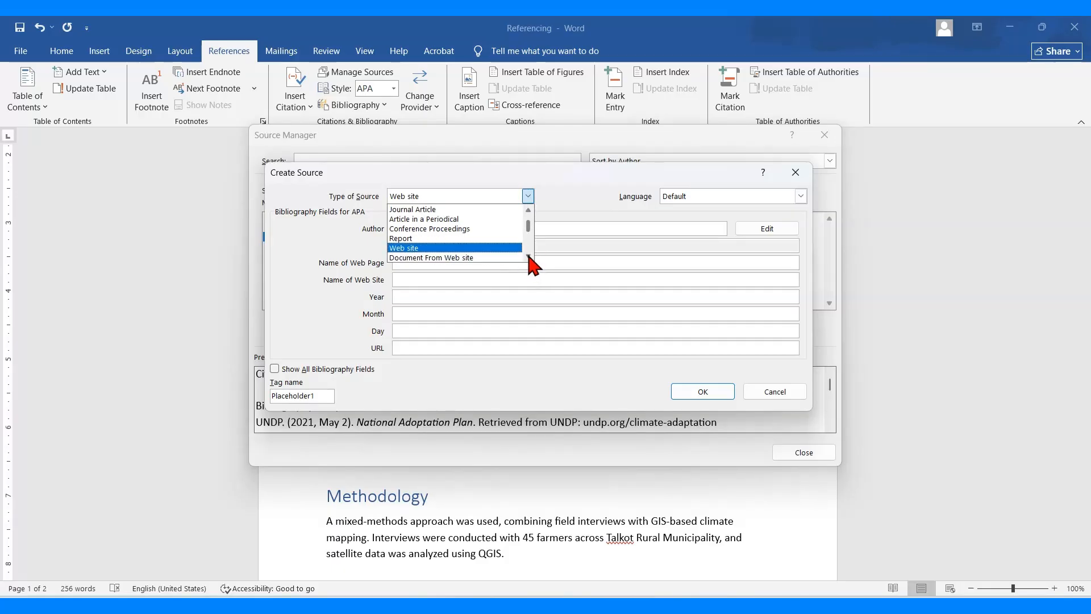
{"action": "left_click", "coordinate": [497, 254]}
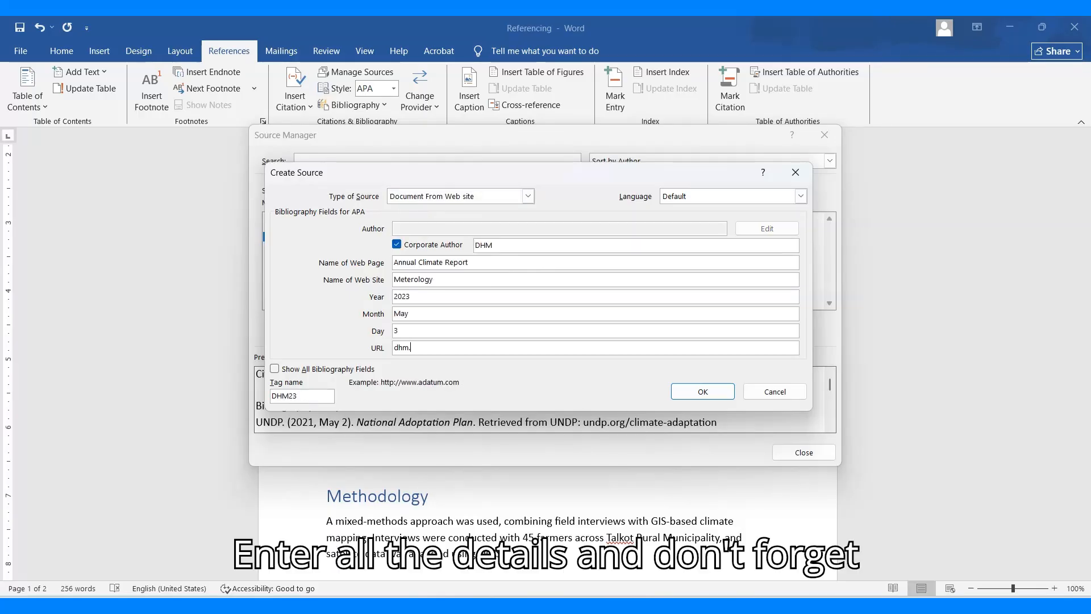
Complete the source with corporate author DHM, page "Annual Climate Report", site "Meterology", date 2023 May 3 and URL dhm.gov.np, and close the Source Manager
{"action": "type", "text": "ov"}
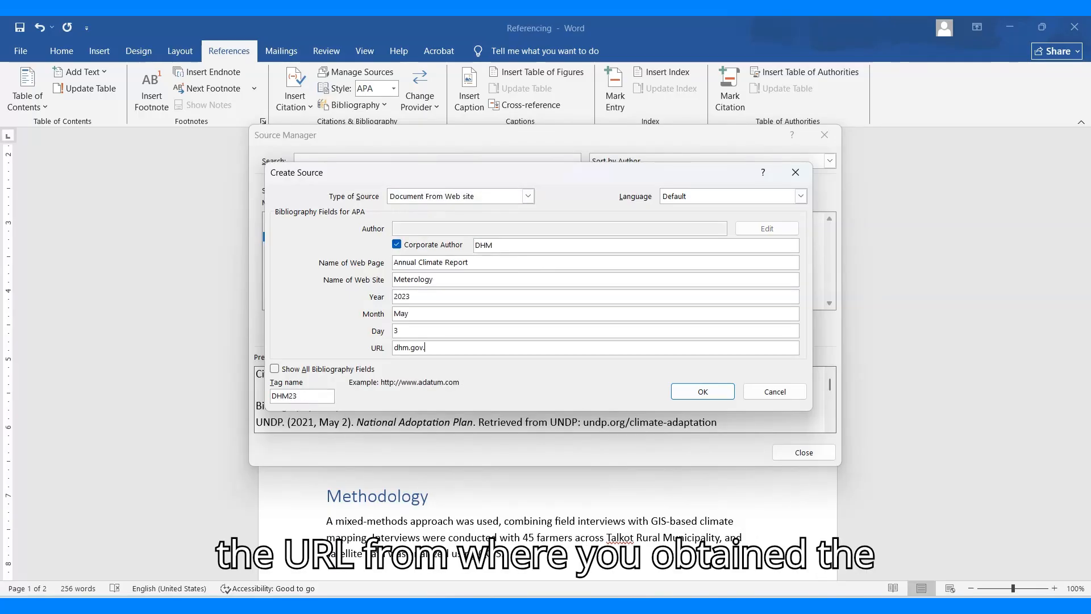
{"action": "type", "text": ".np"}
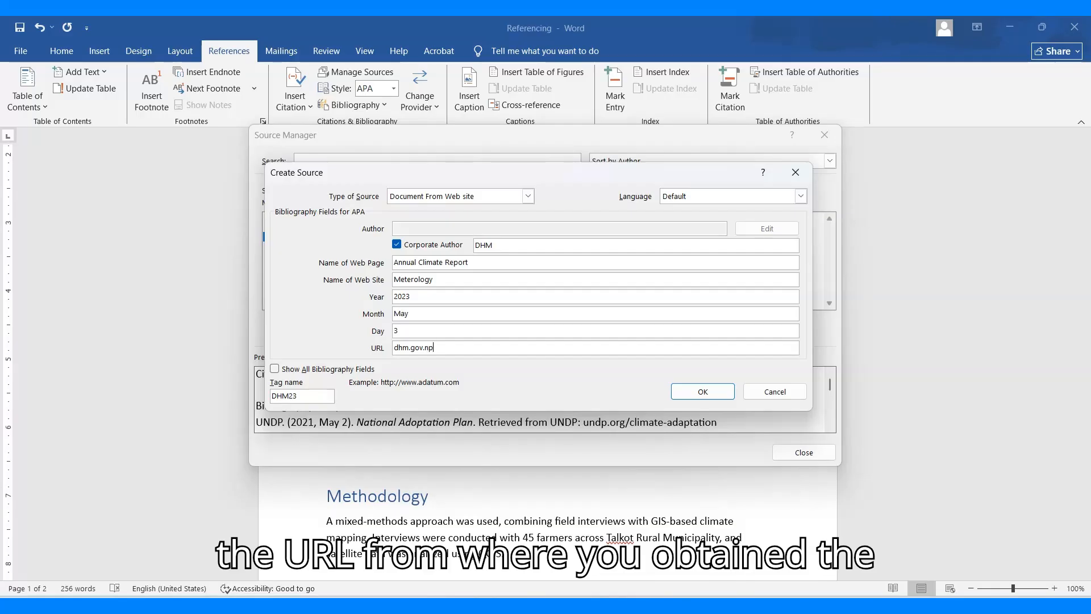
{"action": "left_click", "coordinate": [703, 391]}
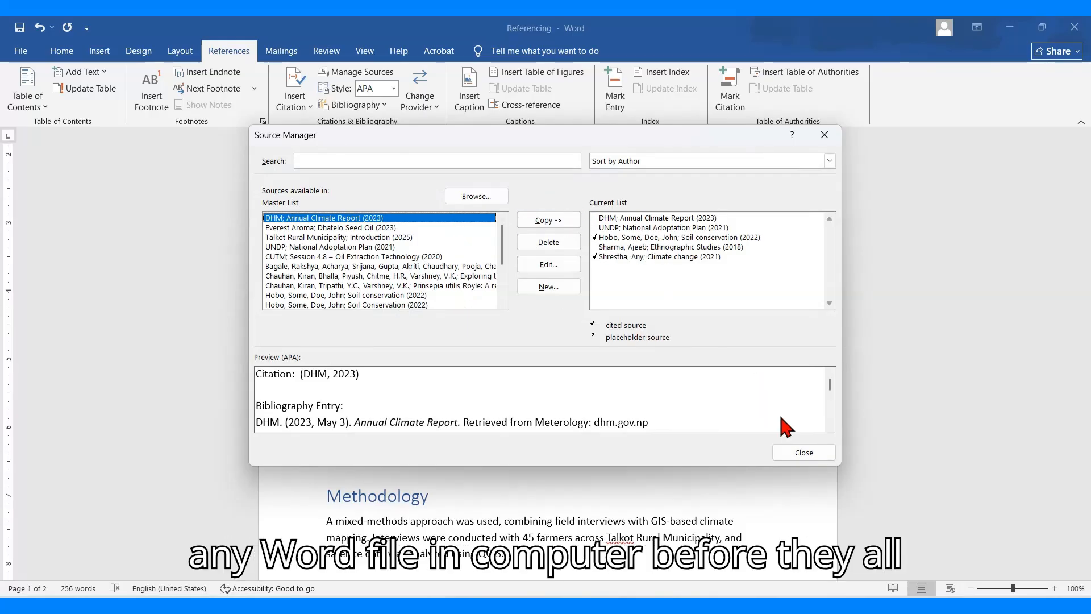
{"action": "left_click", "coordinate": [806, 452]}
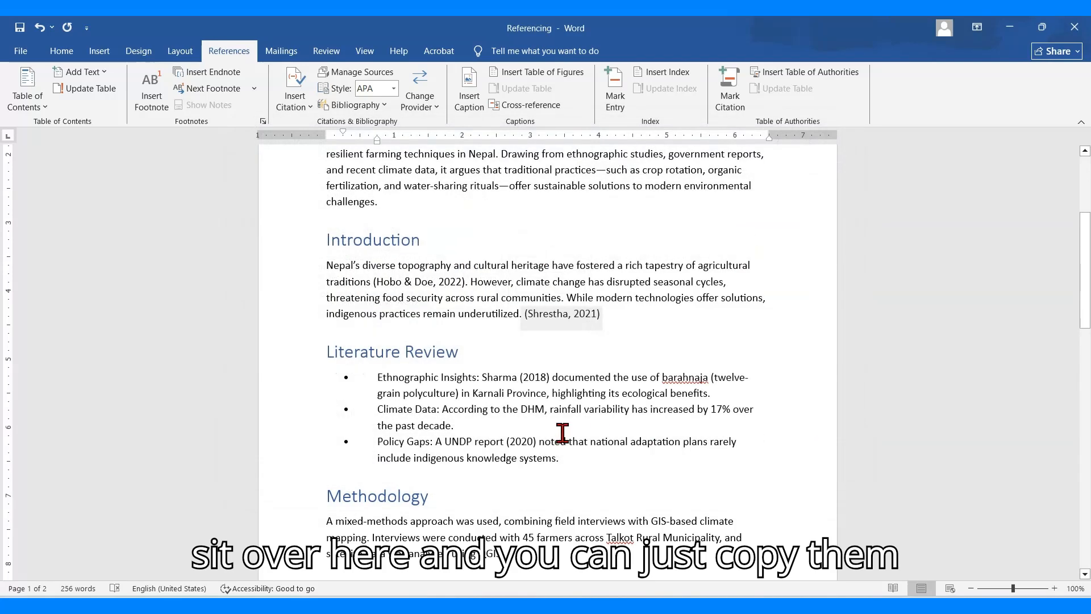
Insert a citation of the existing source "Ethnographic Studies" (2018) at the end of the Discussion paragraph
{"action": "scroll", "coordinate": [562, 433], "scroll_direction": "down", "scroll_amount": 2}
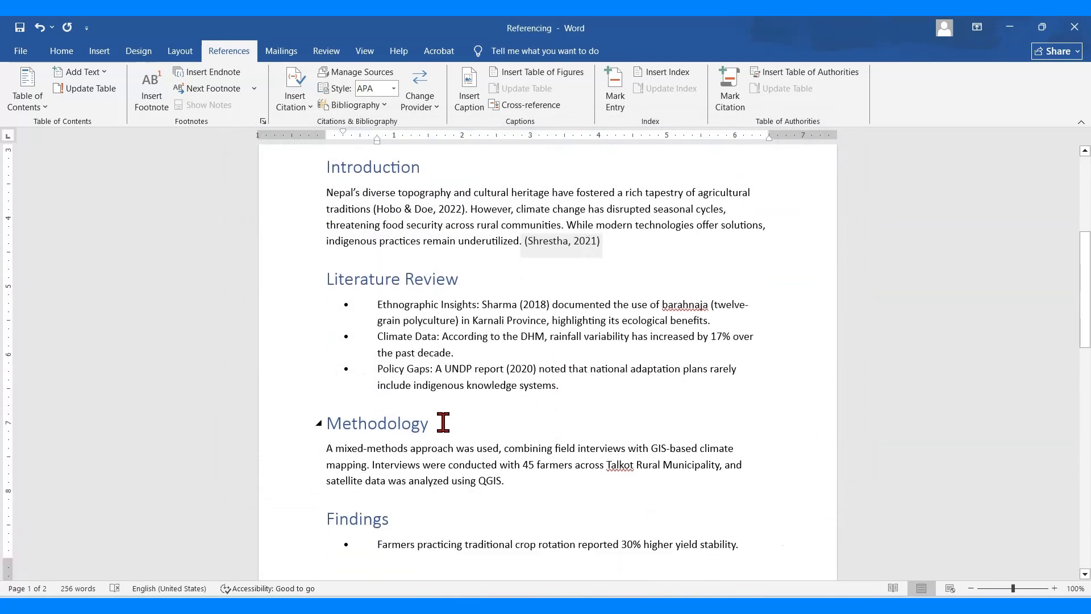
{"action": "scroll", "coordinate": [444, 422], "scroll_direction": "down", "scroll_amount": 11}
{"action": "scroll", "coordinate": [432, 425], "scroll_direction": "up", "scroll_amount": 4}
{"action": "scroll", "coordinate": [421, 427], "scroll_direction": "down", "scroll_amount": 4}
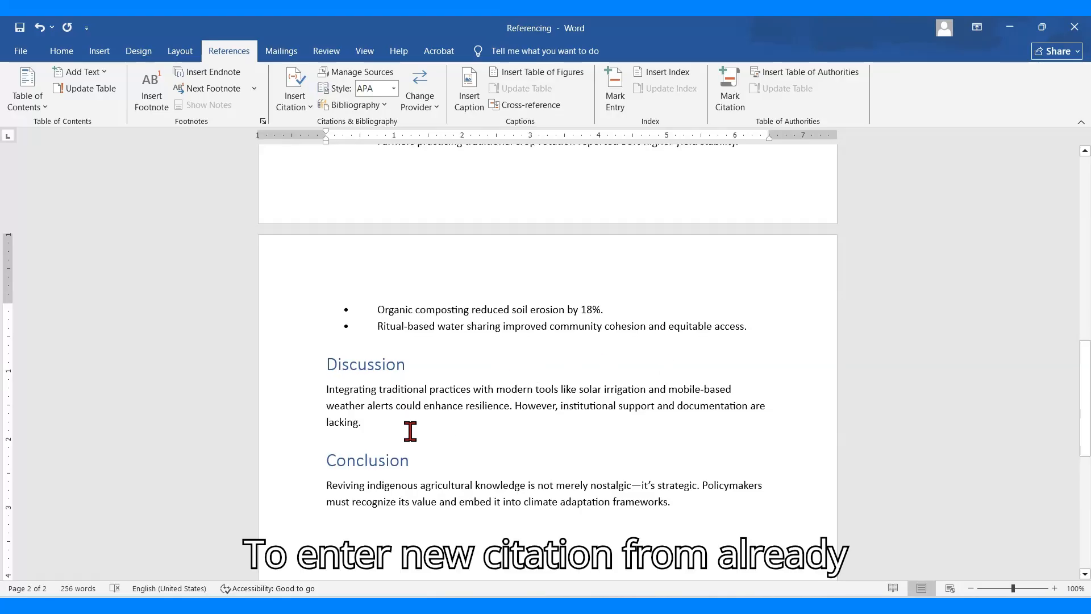
{"action": "left_click", "coordinate": [295, 102]}
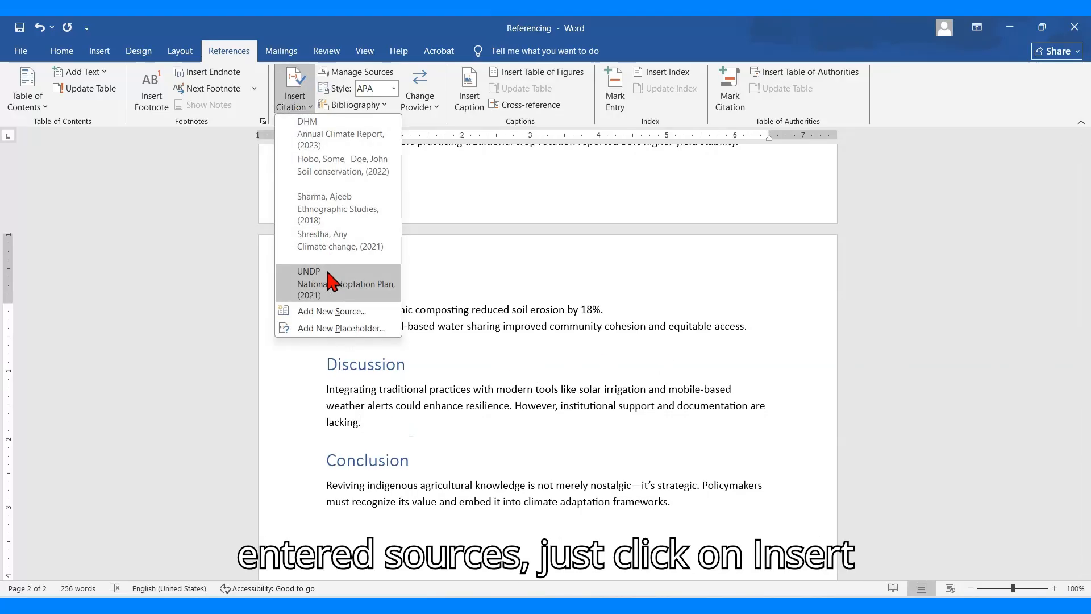
{"action": "left_click", "coordinate": [338, 211]}
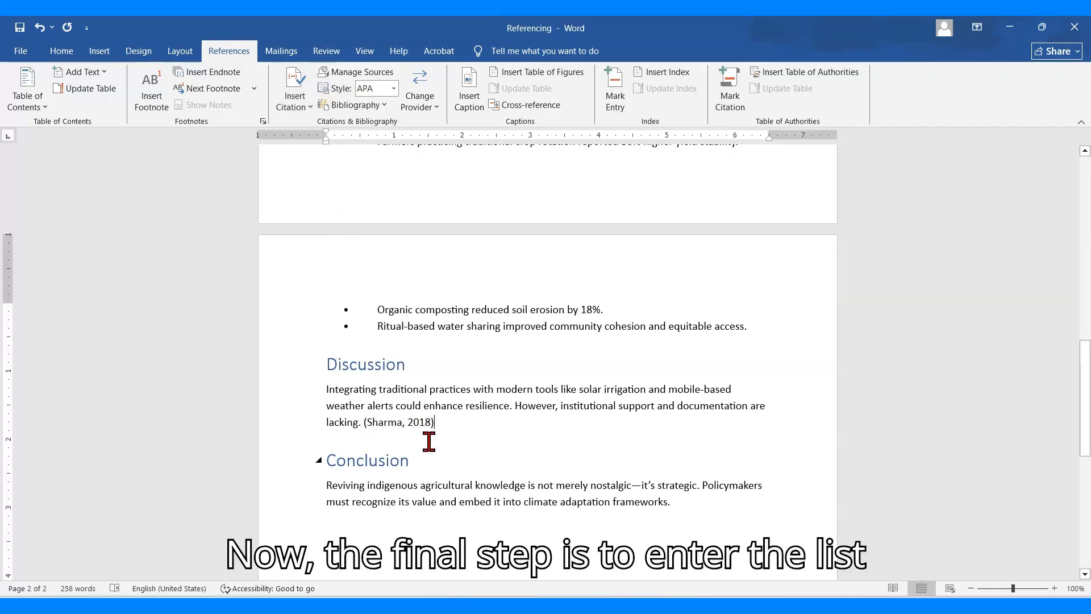
Insert the built-in References bibliography on the empty line below the Conclusion paragraph
{"action": "scroll", "coordinate": [472, 437], "scroll_direction": "down", "scroll_amount": 3}
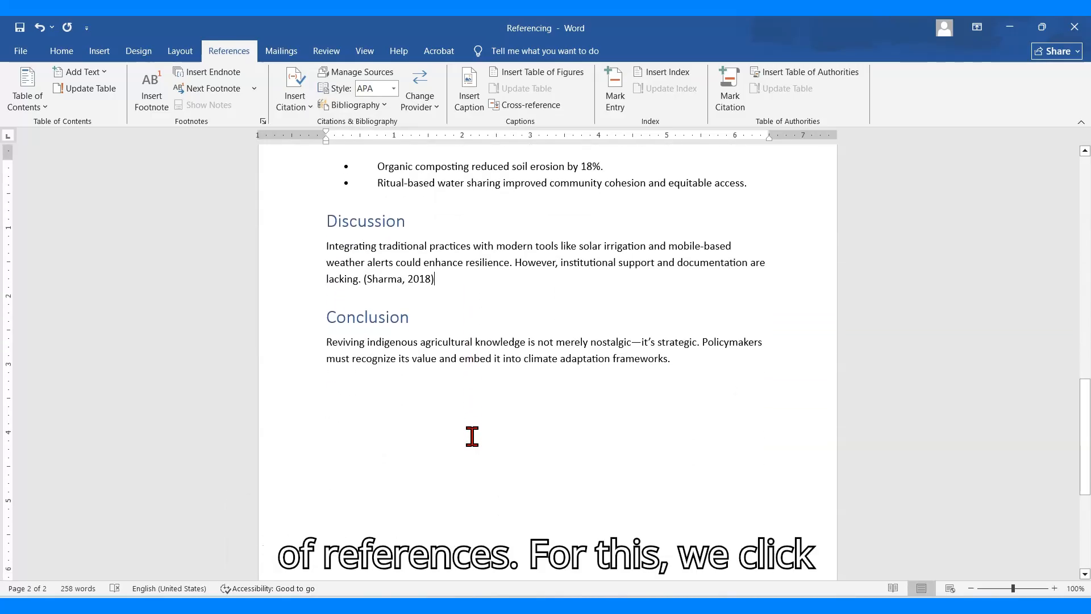
{"action": "left_click", "coordinate": [355, 104]}
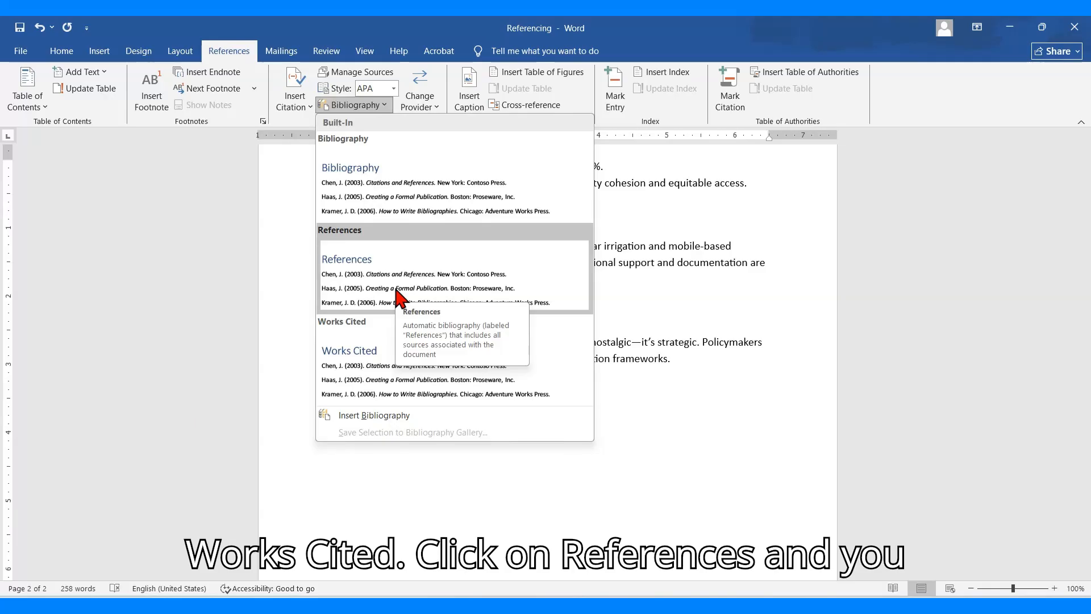
{"action": "left_click", "coordinate": [435, 287]}
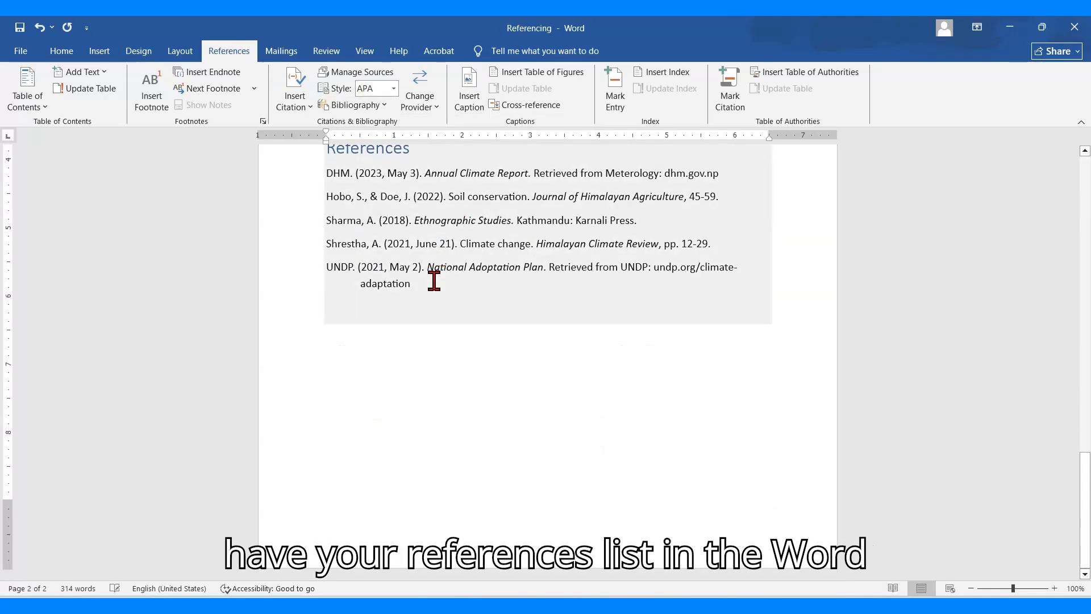
{"action": "left_click", "coordinate": [442, 372]}
{"action": "scroll", "coordinate": [450, 392], "scroll_direction": "up", "scroll_amount": 2}
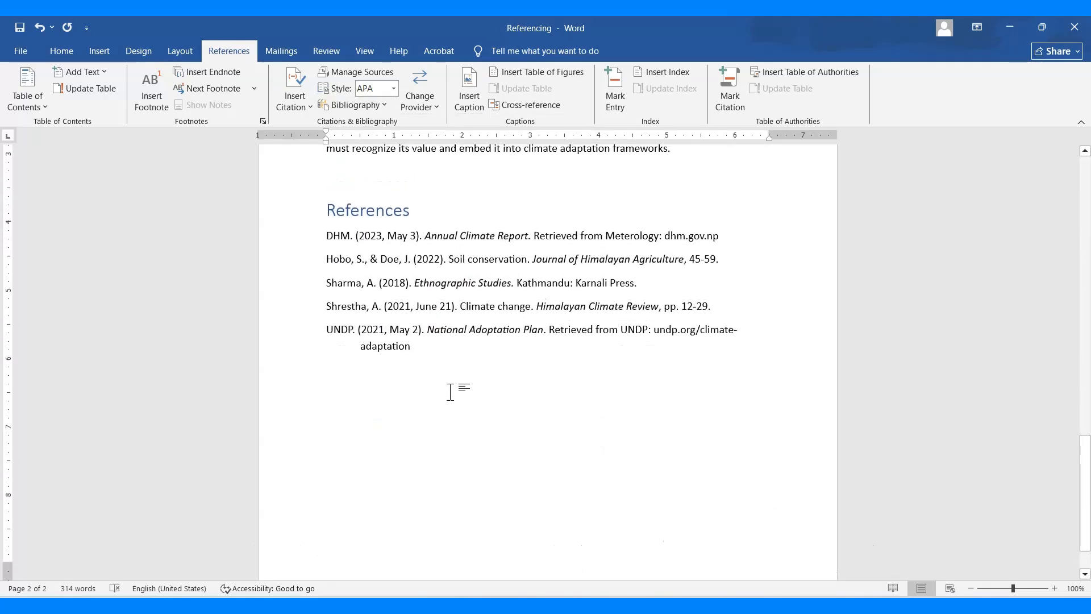
Try the MLA and the Chicago citation styles on the references list
{"action": "left_click", "coordinate": [393, 88]}
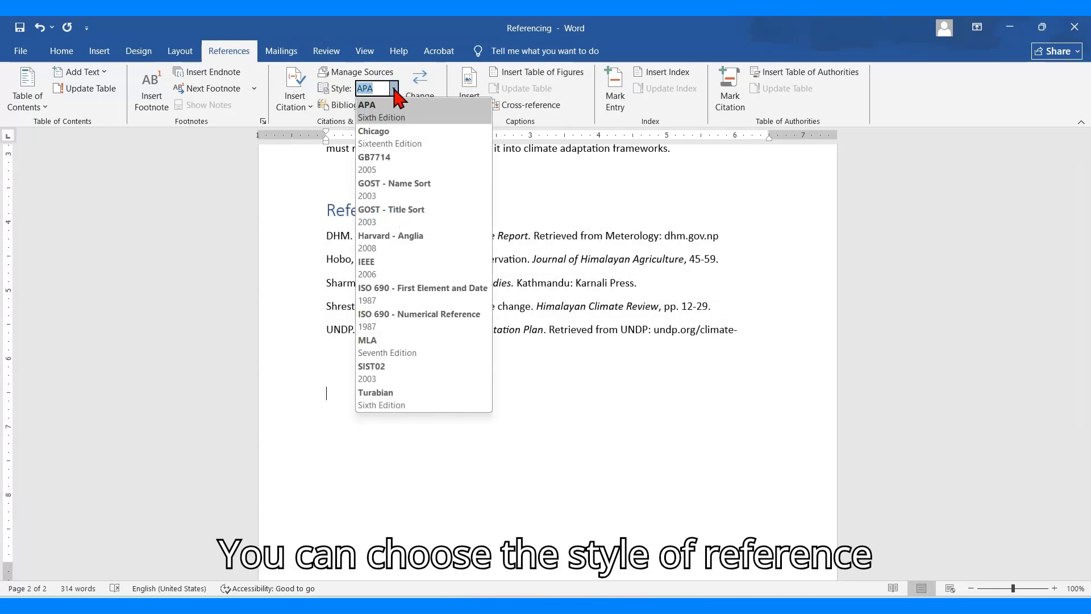
{"action": "left_click", "coordinate": [399, 344]}
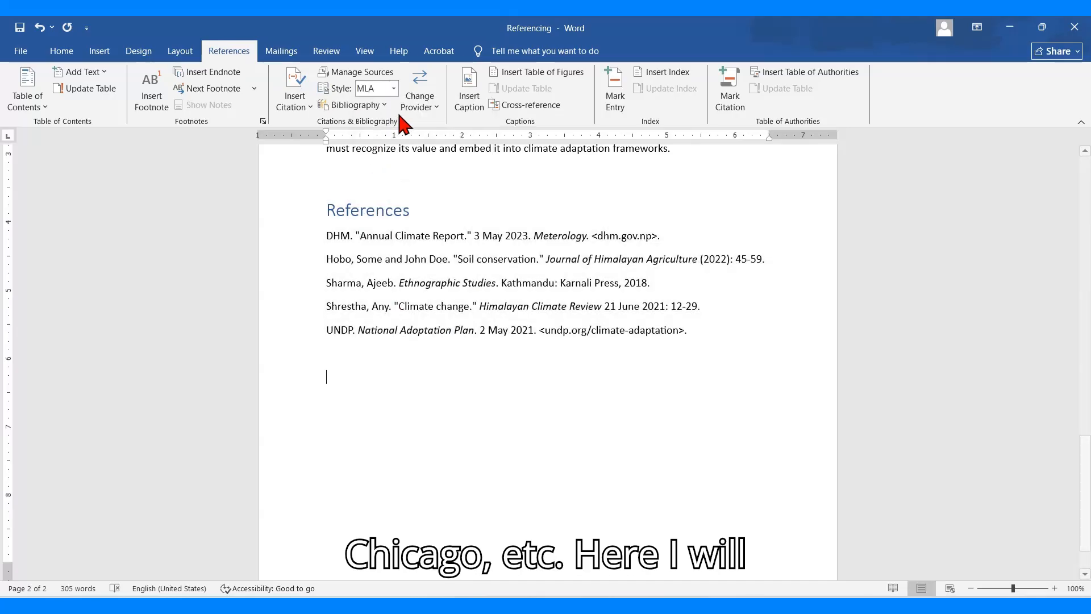
{"action": "left_click", "coordinate": [394, 88]}
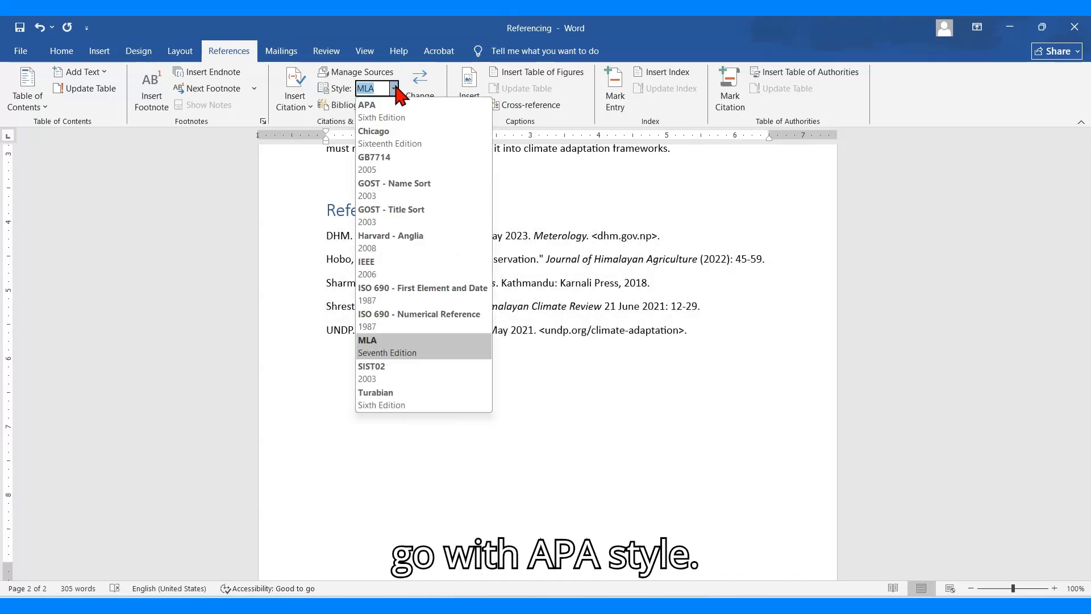
{"action": "left_click", "coordinate": [391, 141]}
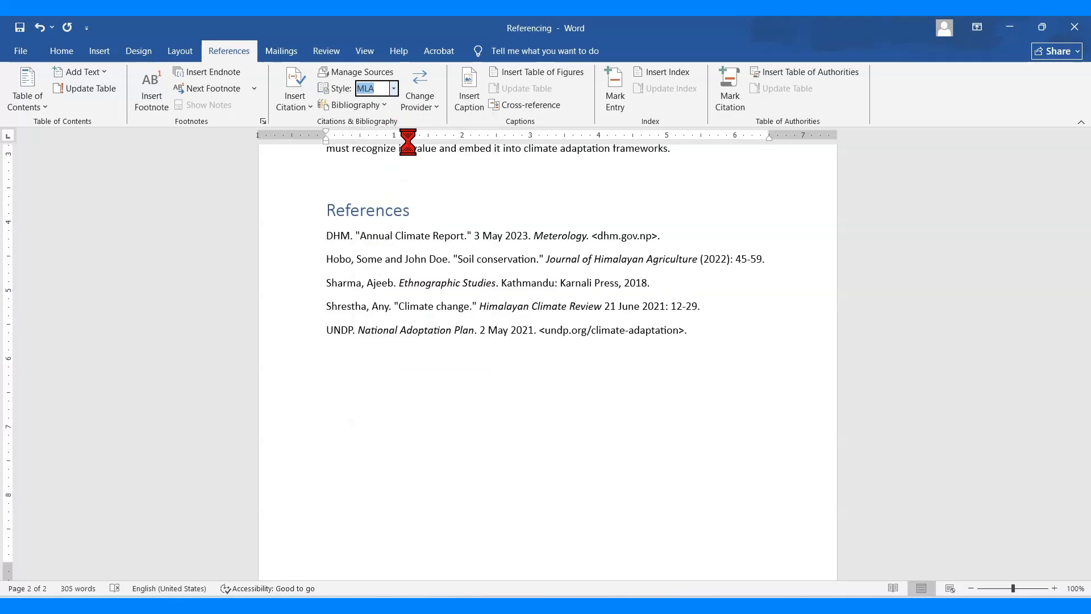
Set the document's citation and bibliography style to APA, Sixth Edition
{"action": "left_click", "coordinate": [394, 90]}
{"action": "left_click", "coordinate": [392, 108]}
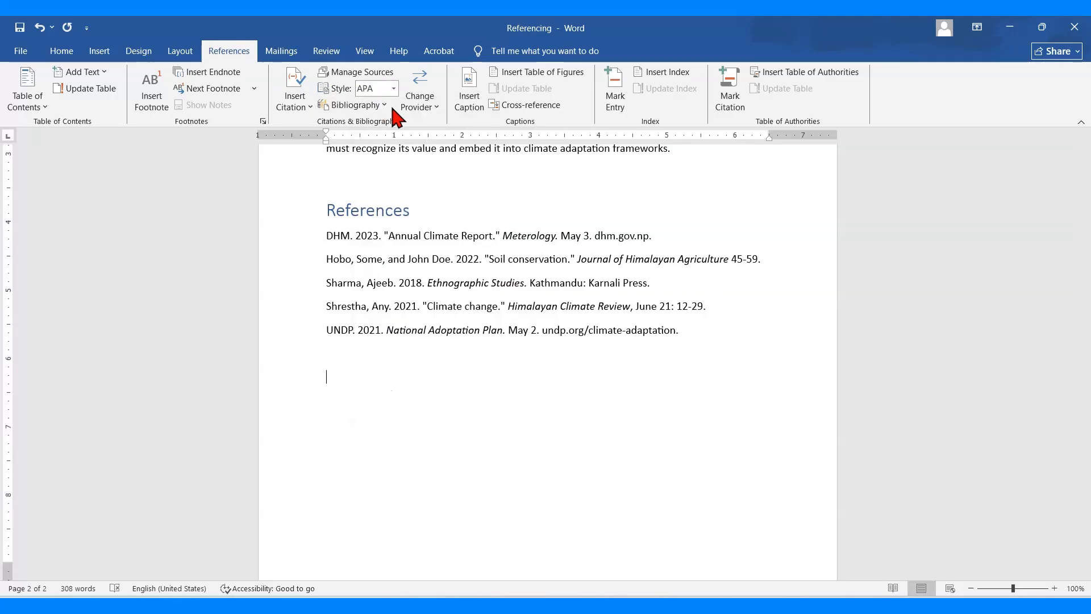
{"action": "scroll", "coordinate": [418, 406], "scroll_direction": "up", "scroll_amount": 3}
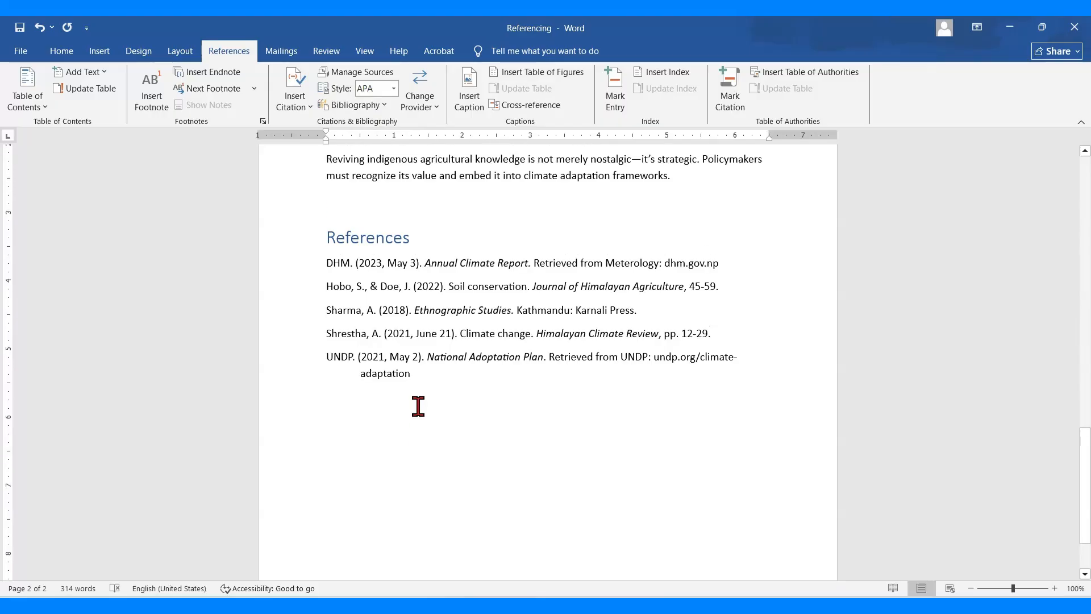